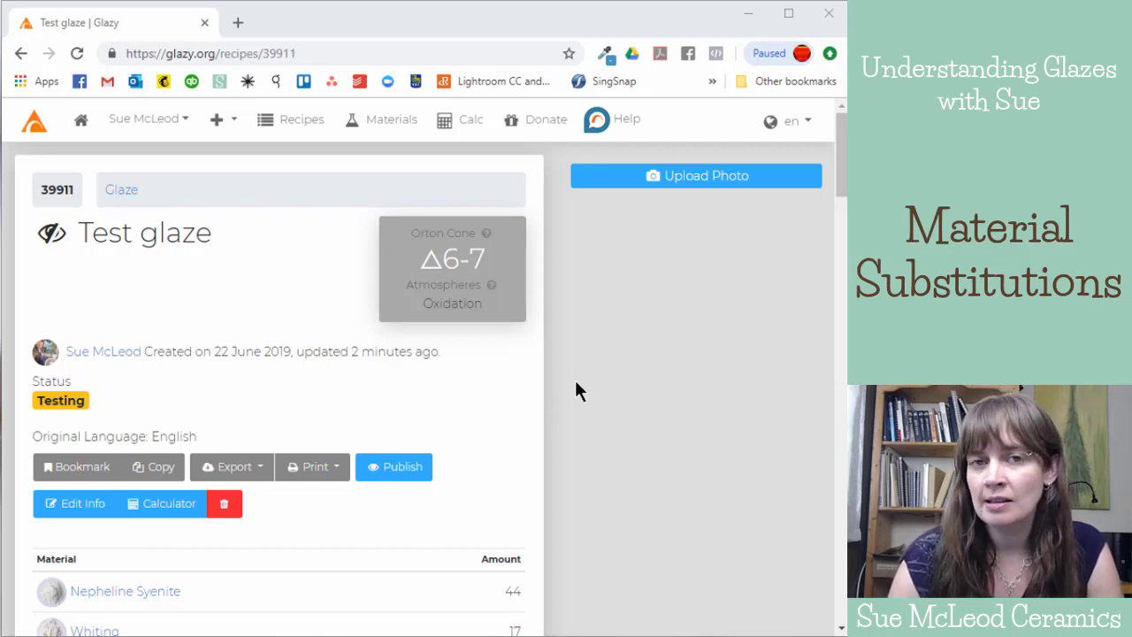
Examine the Test glaze recipe's material amounts, its UMF values and its percent analysis table.
scroll(544, 416, down, 1)
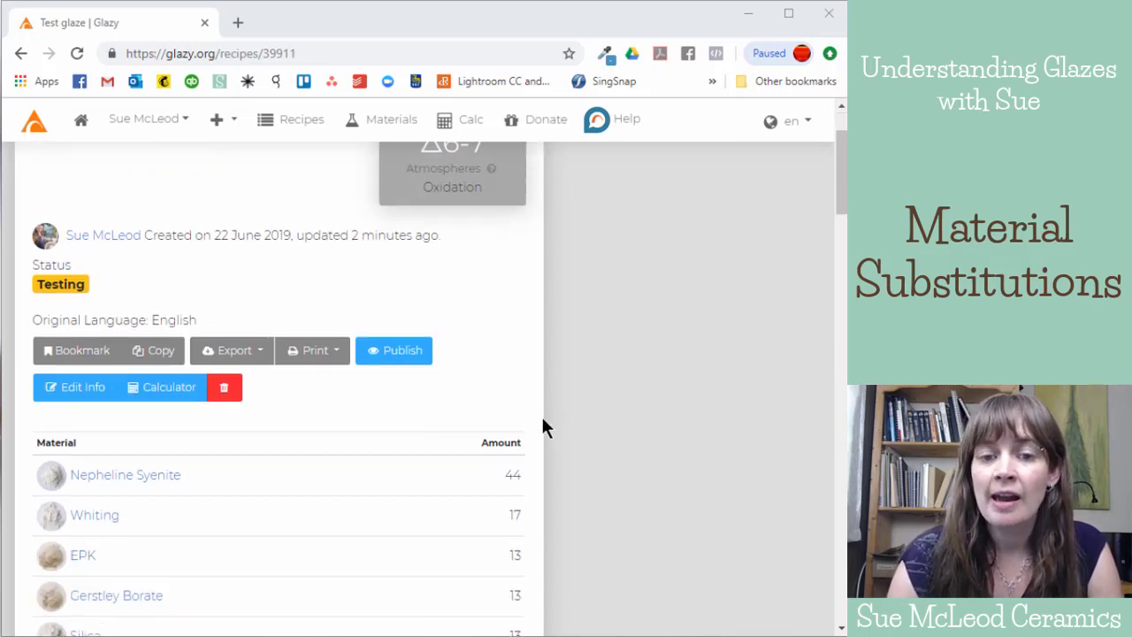
scroll(528, 395, down, 2)
scroll(528, 398, up, 1)
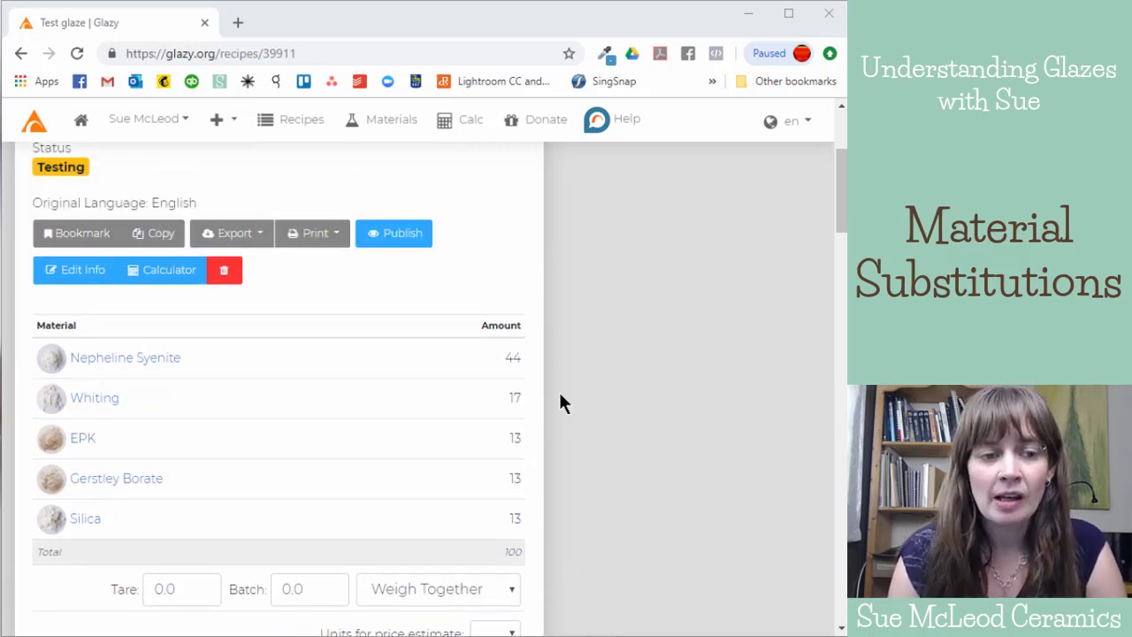
scroll(537, 398, up, 1)
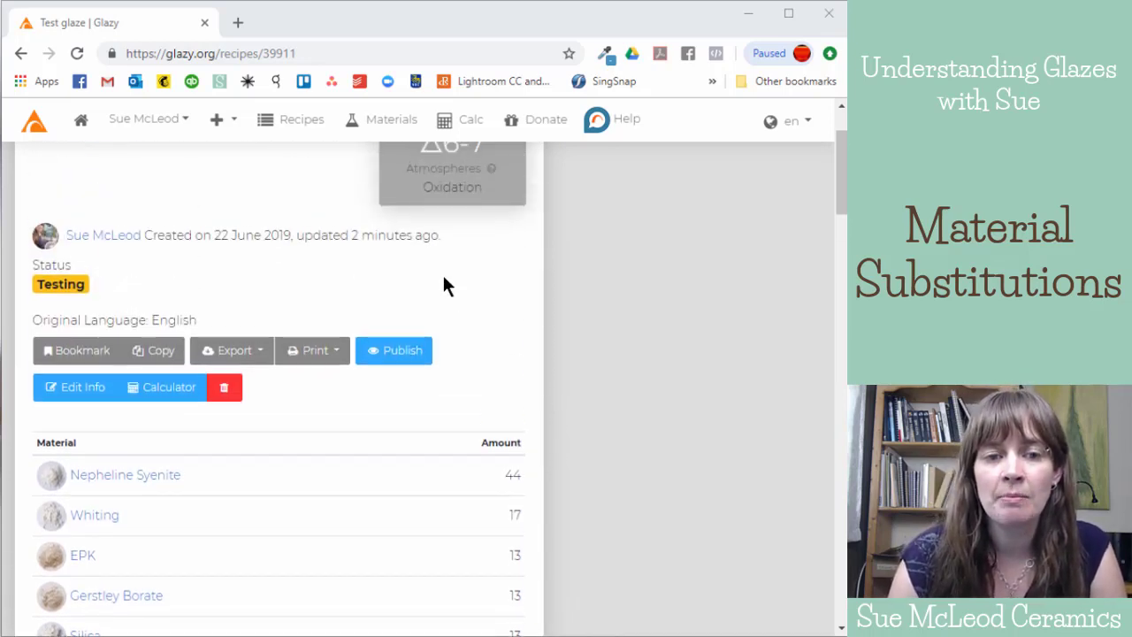
scroll(524, 362, down, 1)
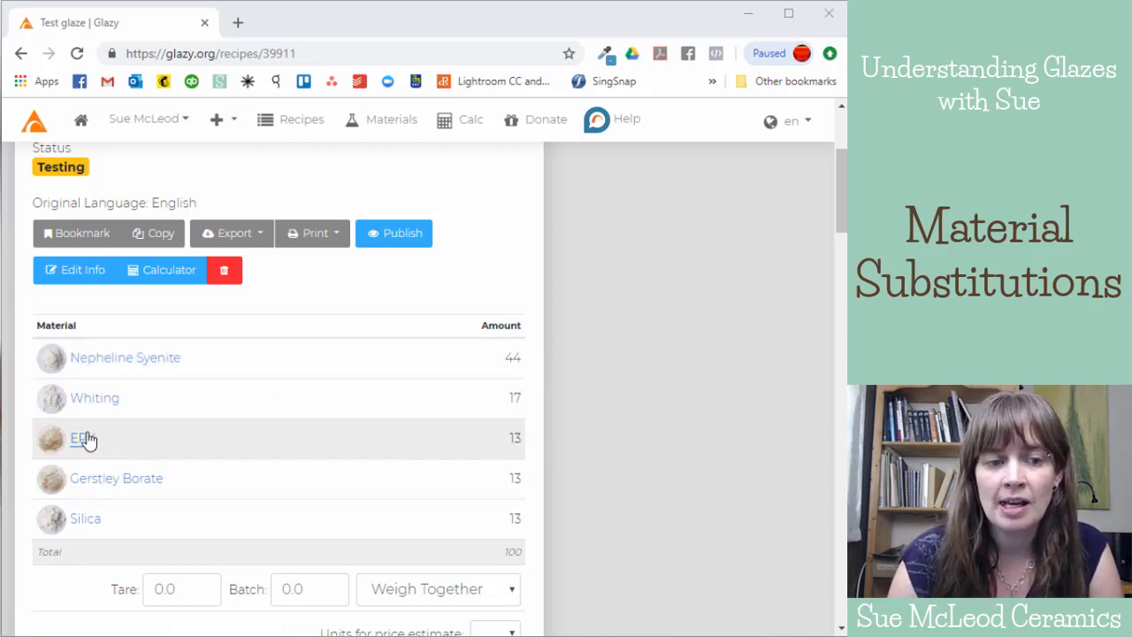
scroll(91, 372, down, 1)
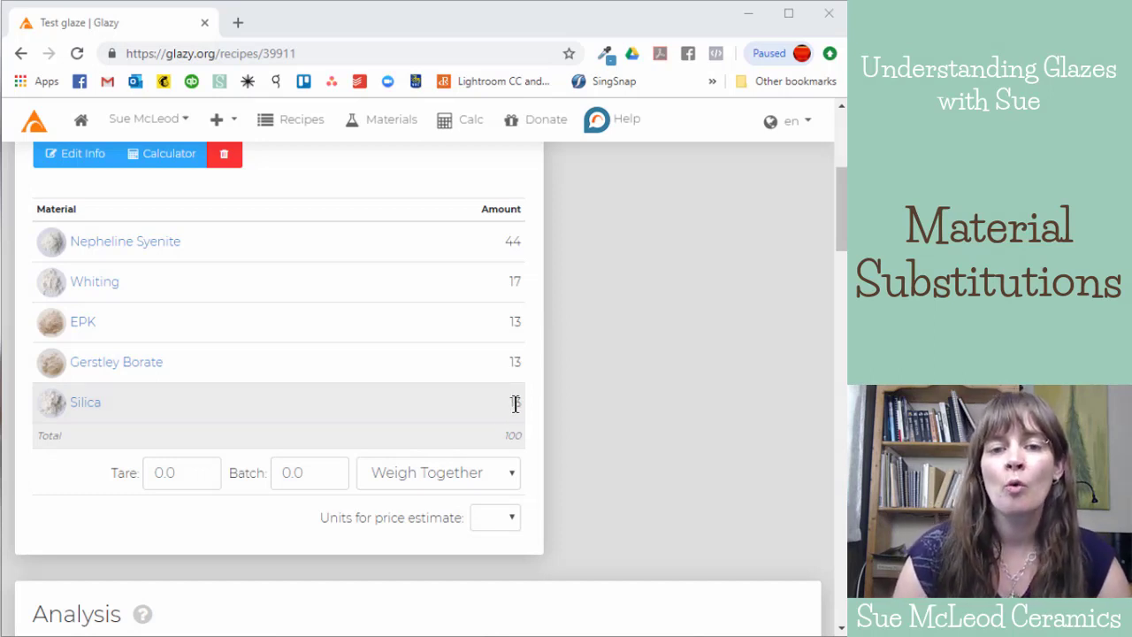
scroll(457, 404, down, 4)
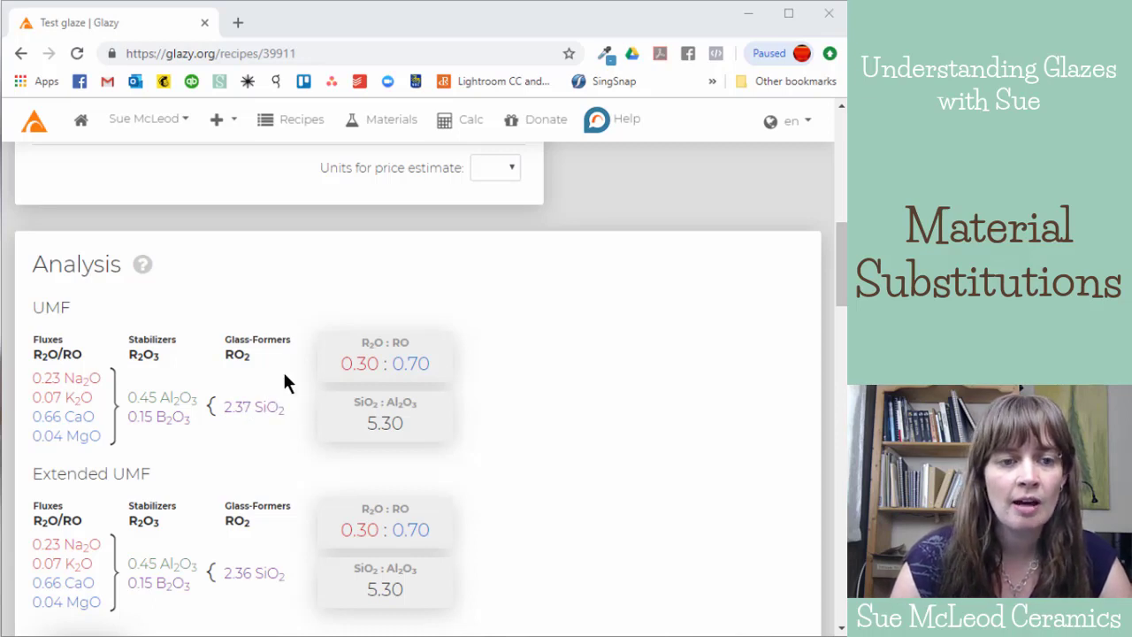
scroll(283, 372, down, 1)
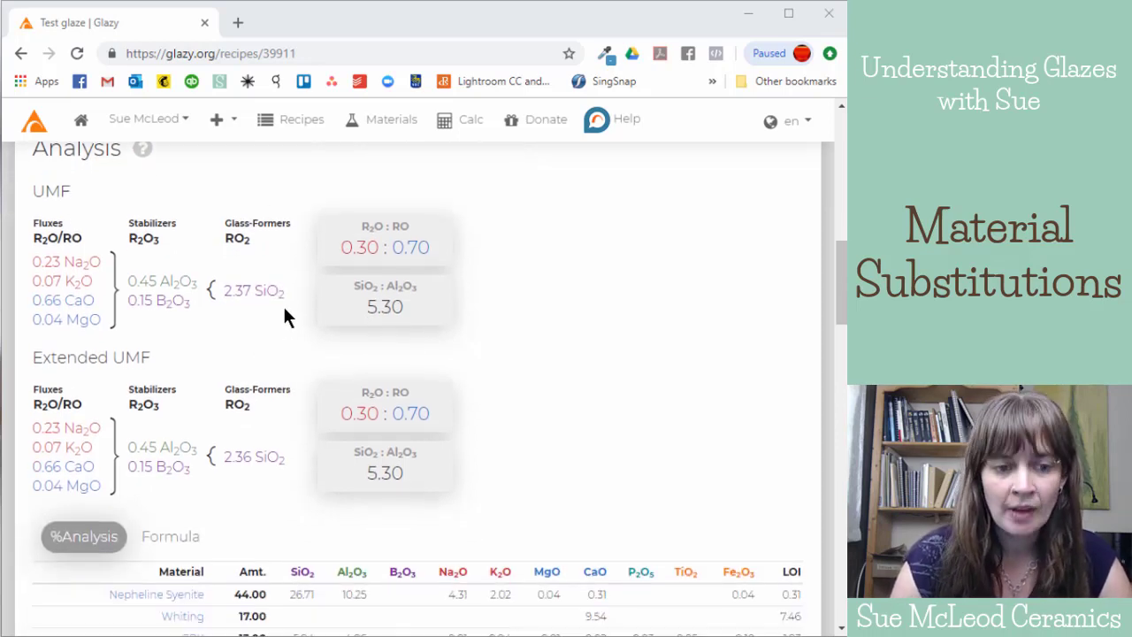
scroll(309, 319, down, 1)
scroll(398, 381, down, 1)
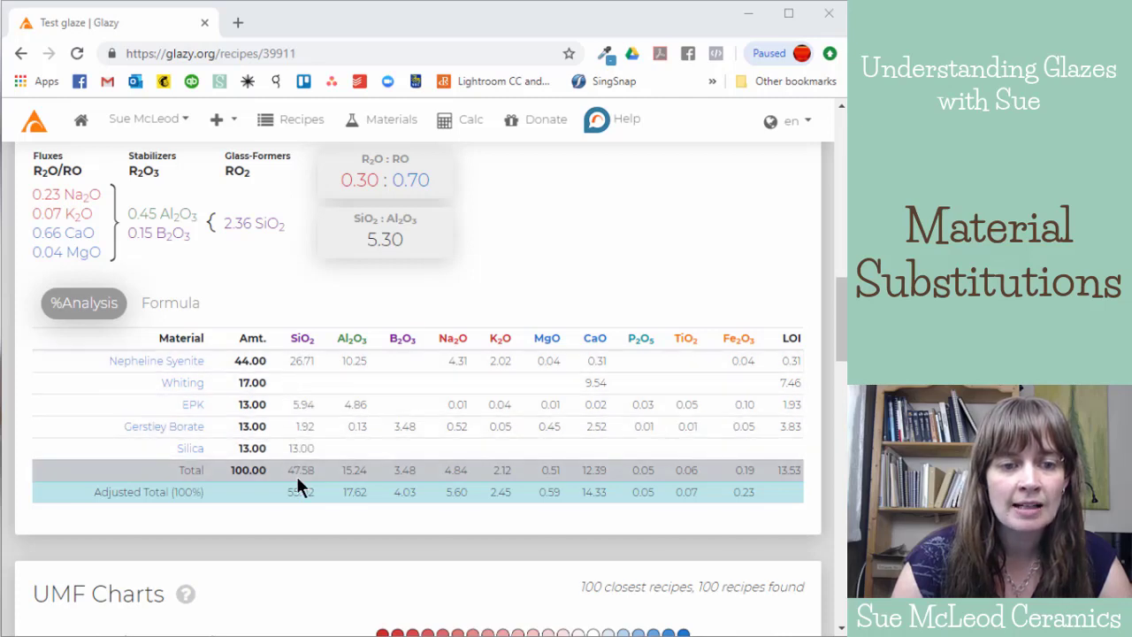
scroll(297, 471, up, 3)
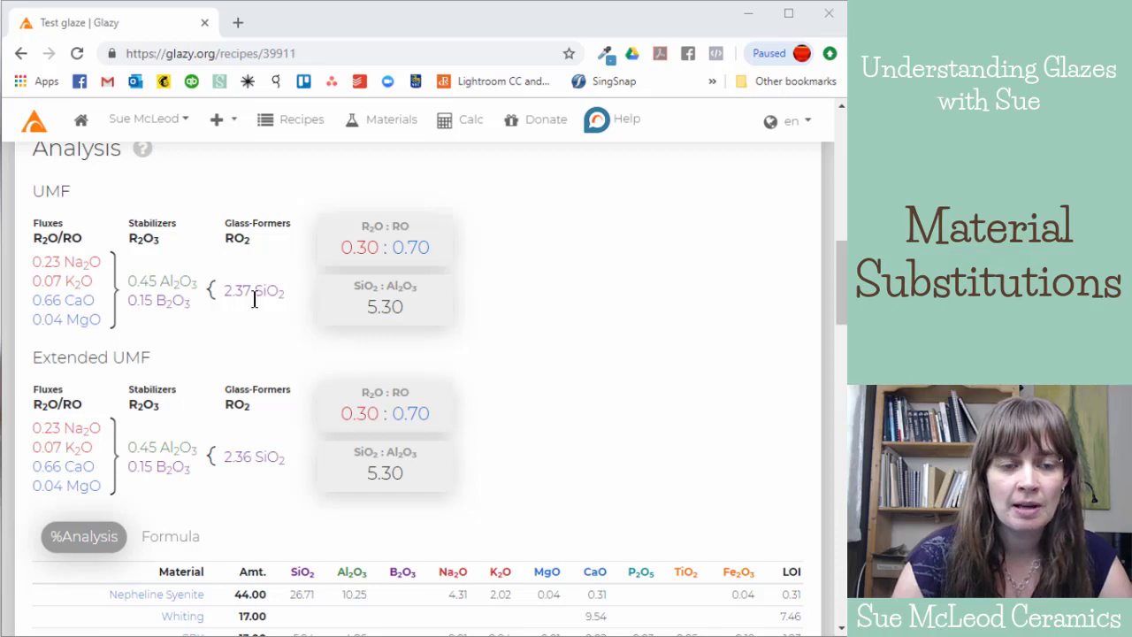
Review the Test glaze recipe's cone, atmosphere and material list with amounts.
scroll(288, 321, up, 7)
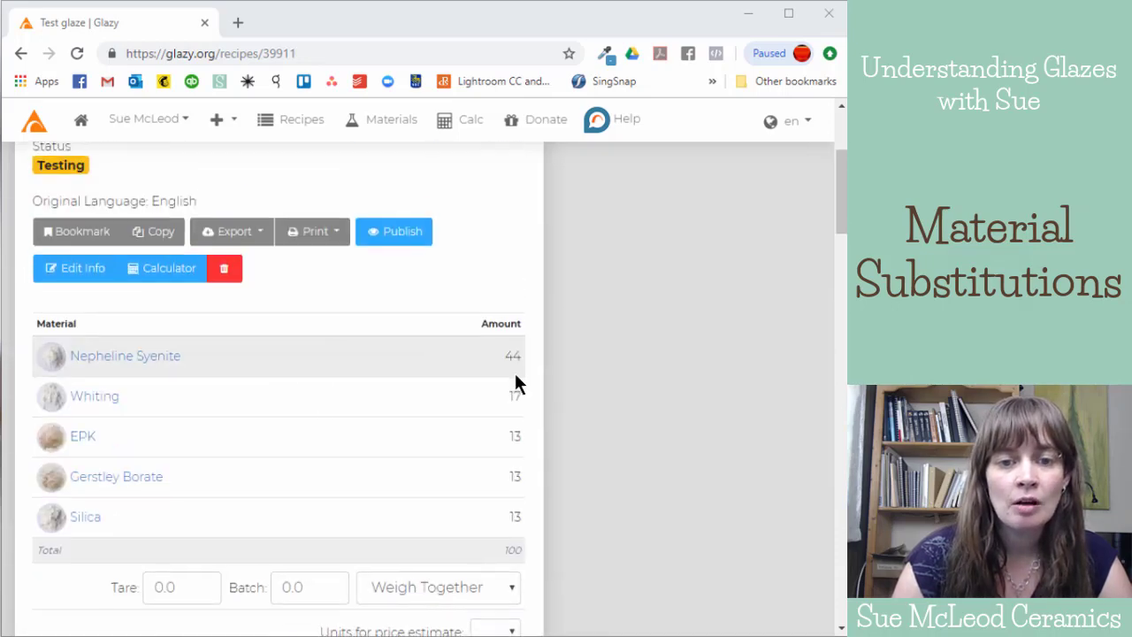
scroll(599, 354, down, 2)
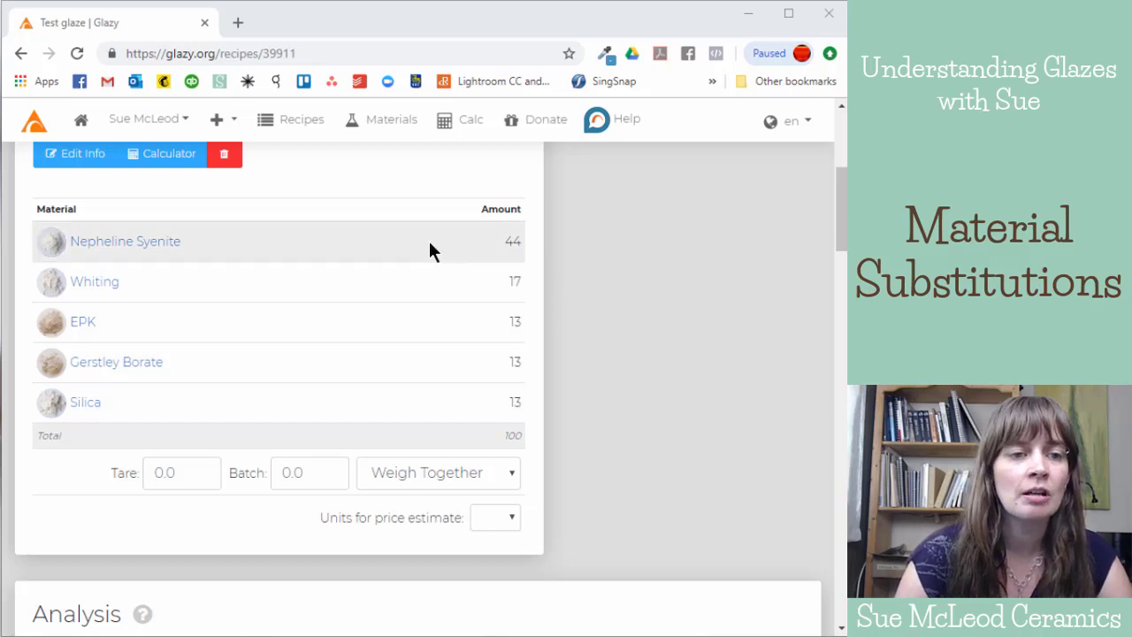
scroll(419, 290, up, 6)
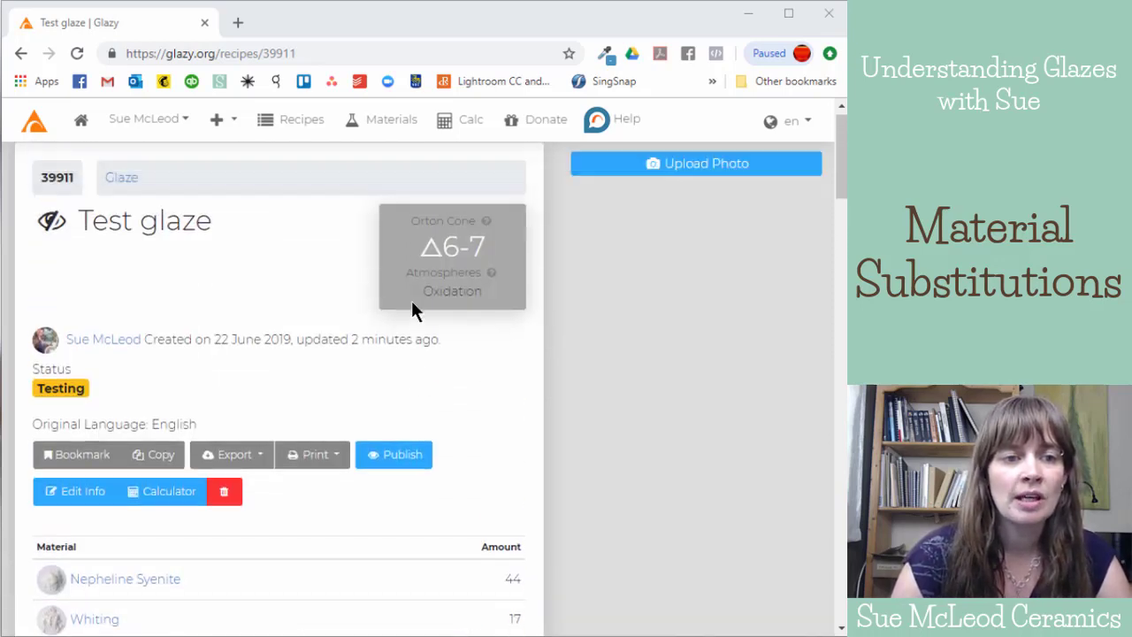
scroll(412, 301, down, 6)
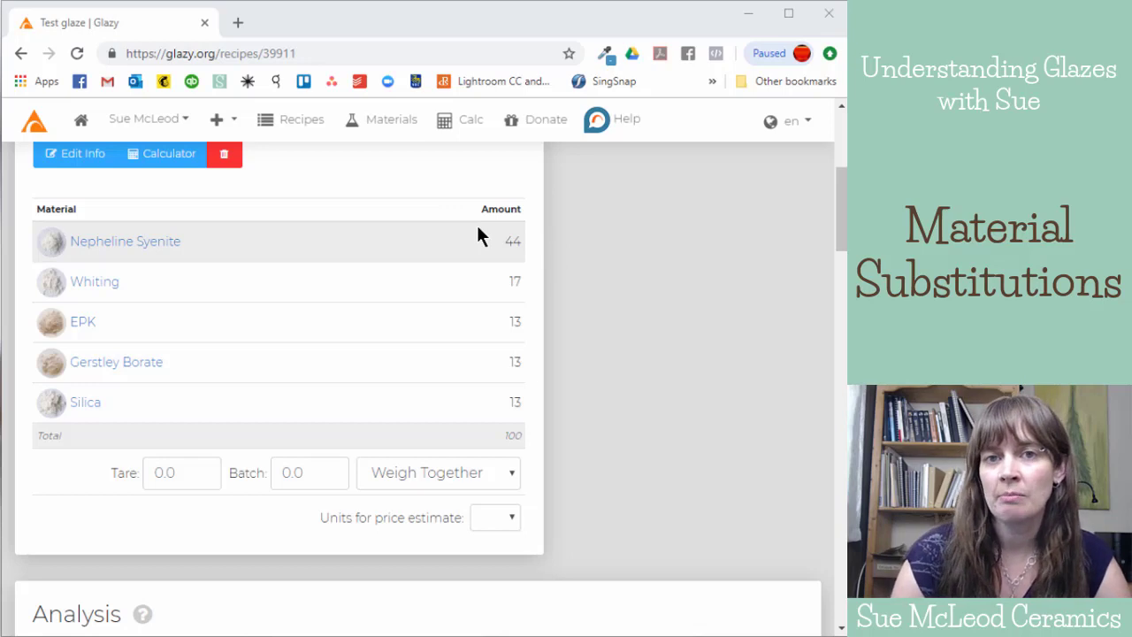
scroll(602, 300, up, 4)
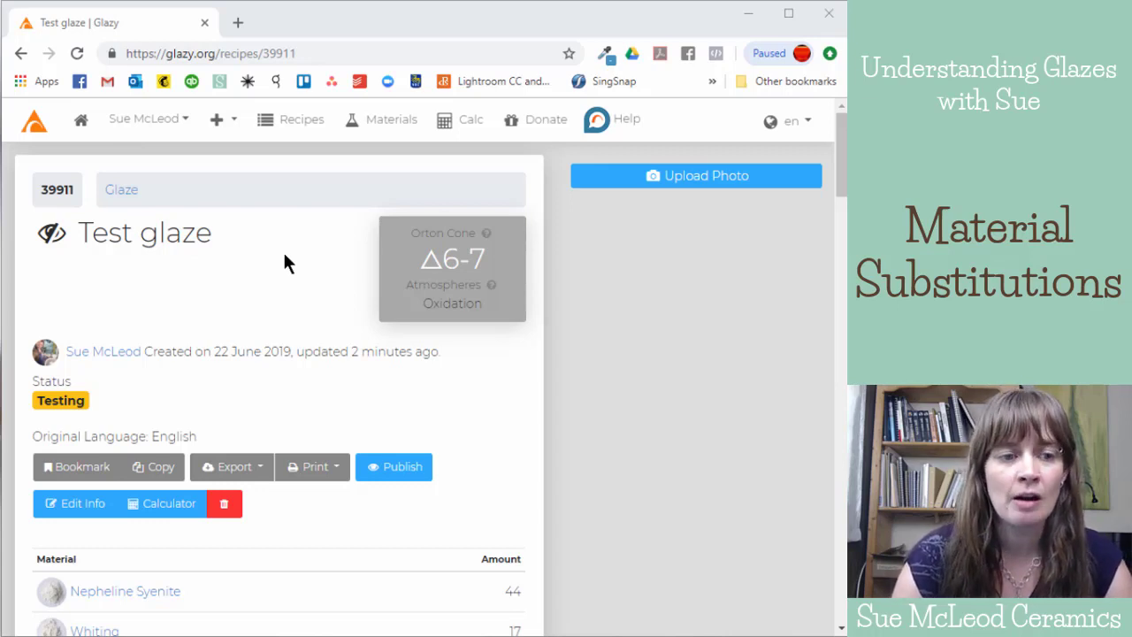
scroll(283, 257, down, 4)
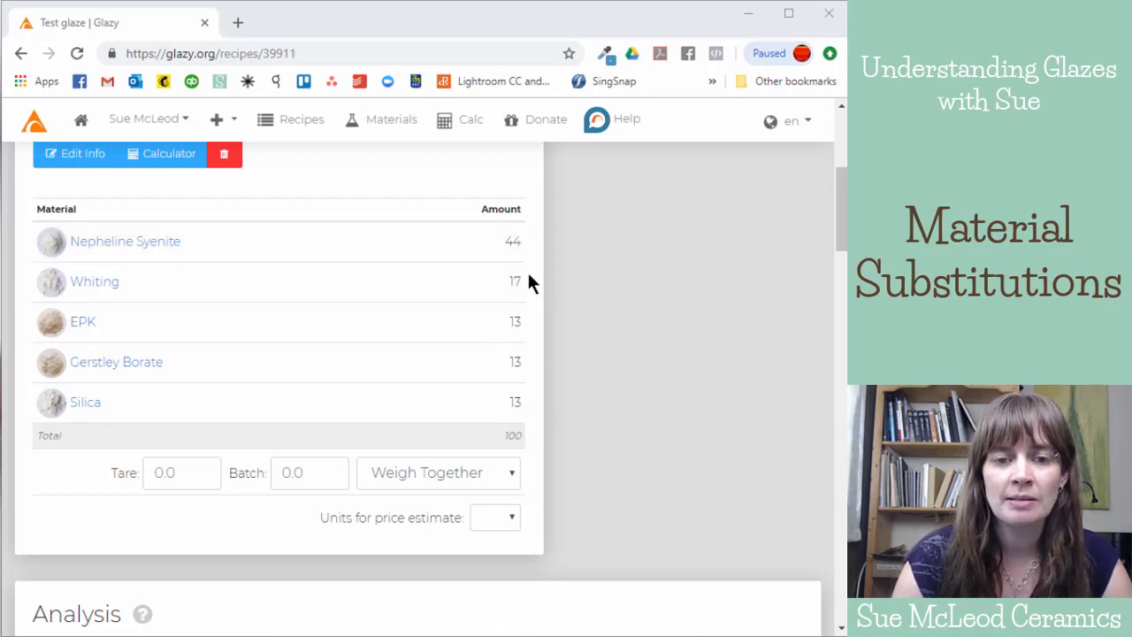
scroll(555, 325, down, 2)
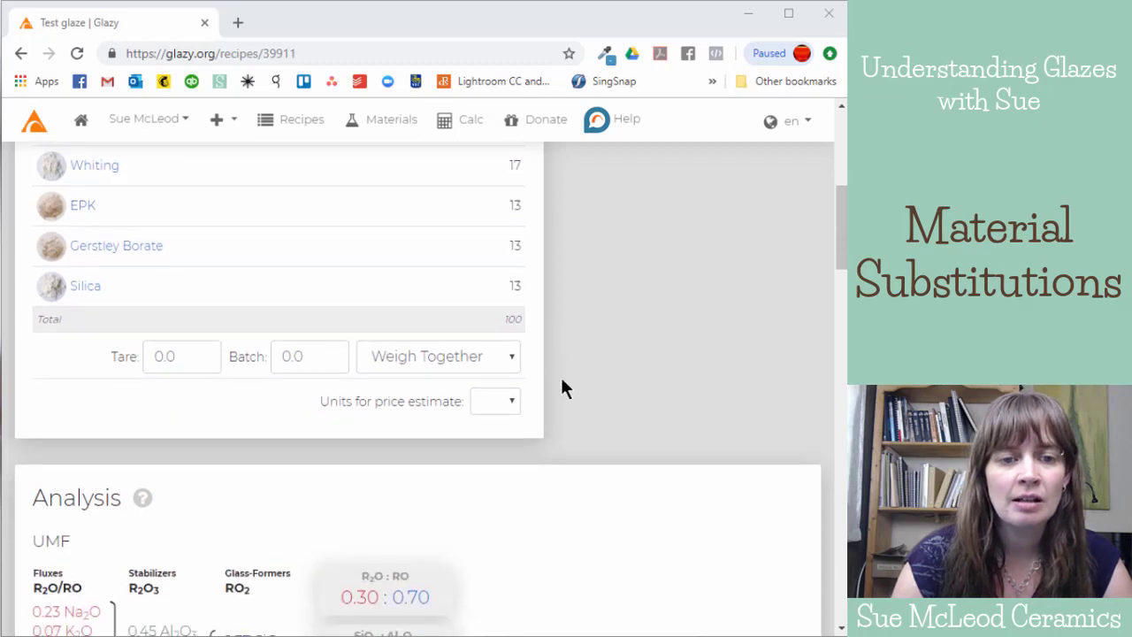
scroll(561, 384, up, 4)
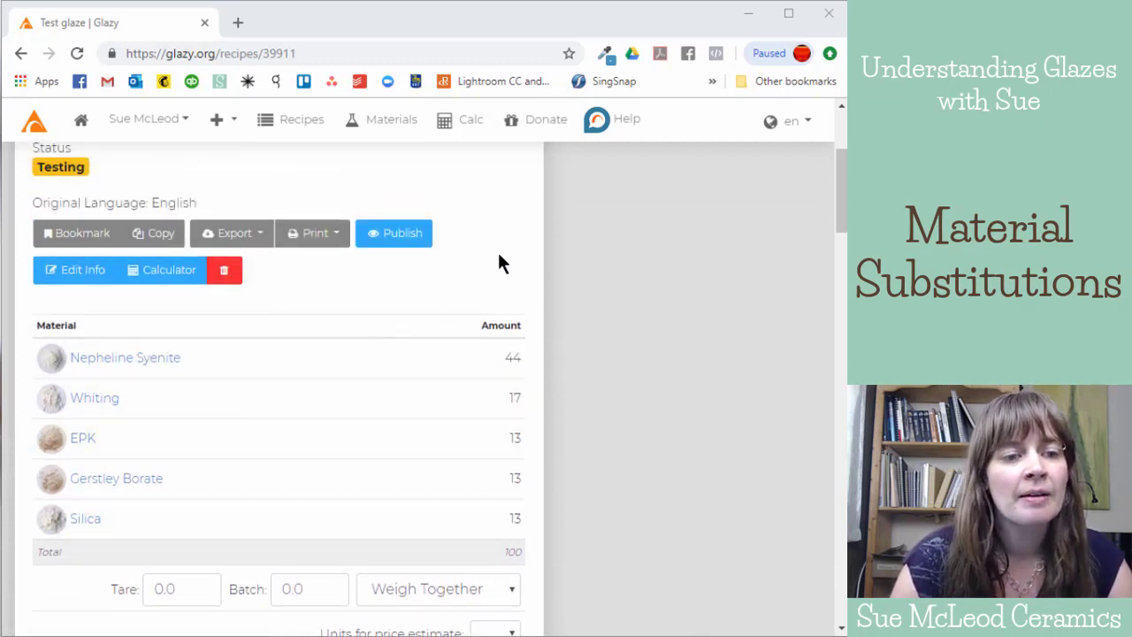
scroll(521, 337, up, 4)
scroll(526, 353, down, 2)
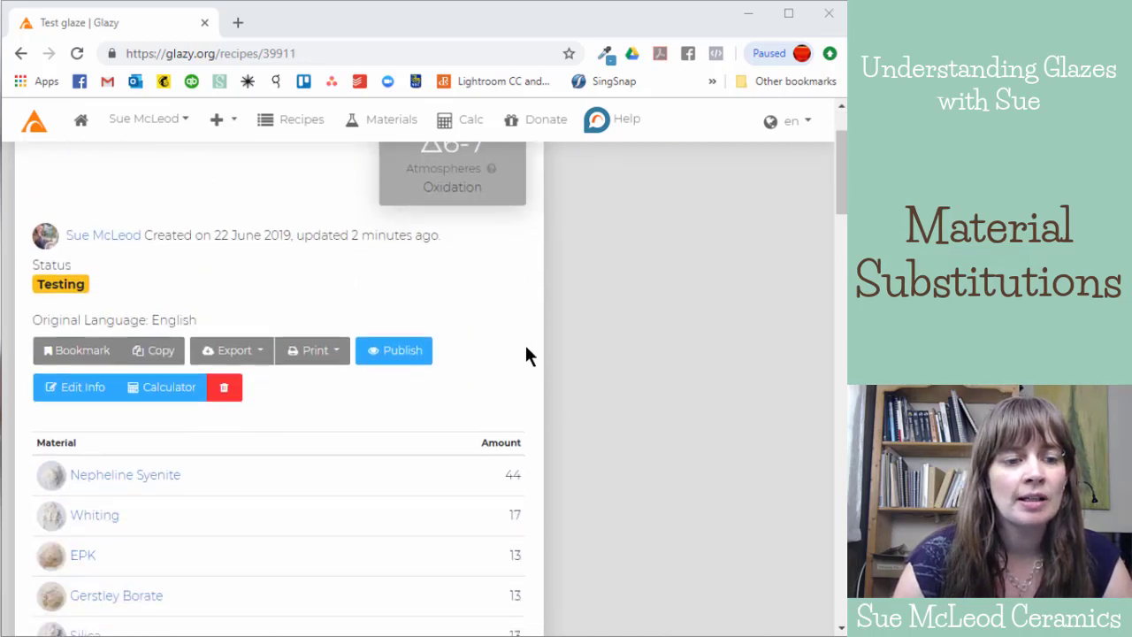
scroll(526, 353, down, 2)
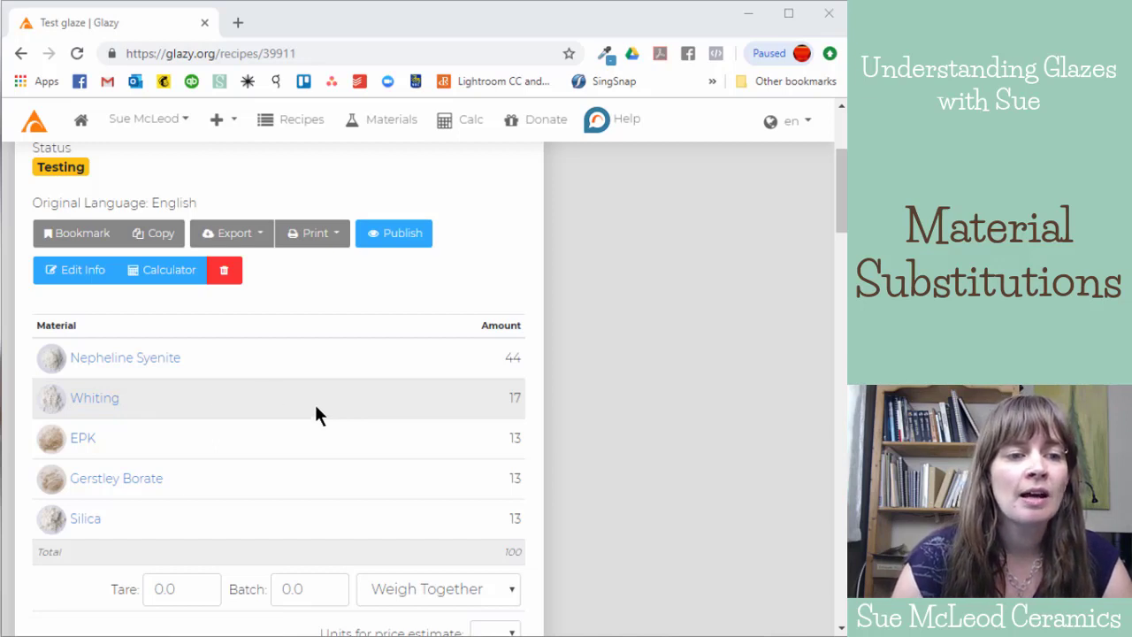
scroll(314, 401, up, 1)
scroll(315, 402, down, 1)
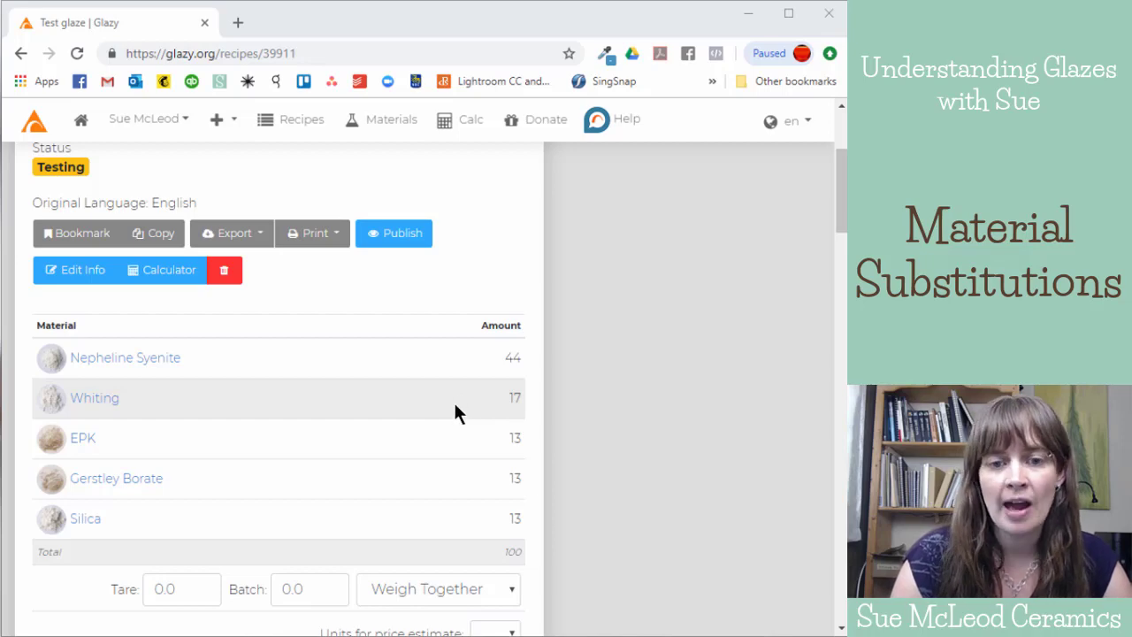
scroll(433, 405, up, 1)
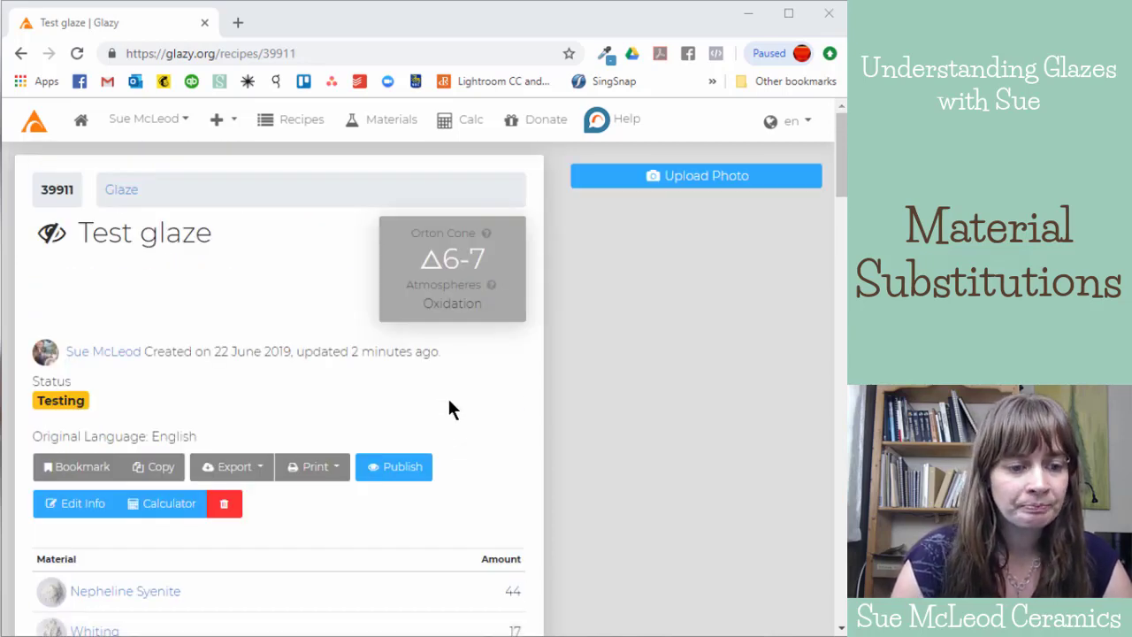
scroll(448, 398, down, 1)
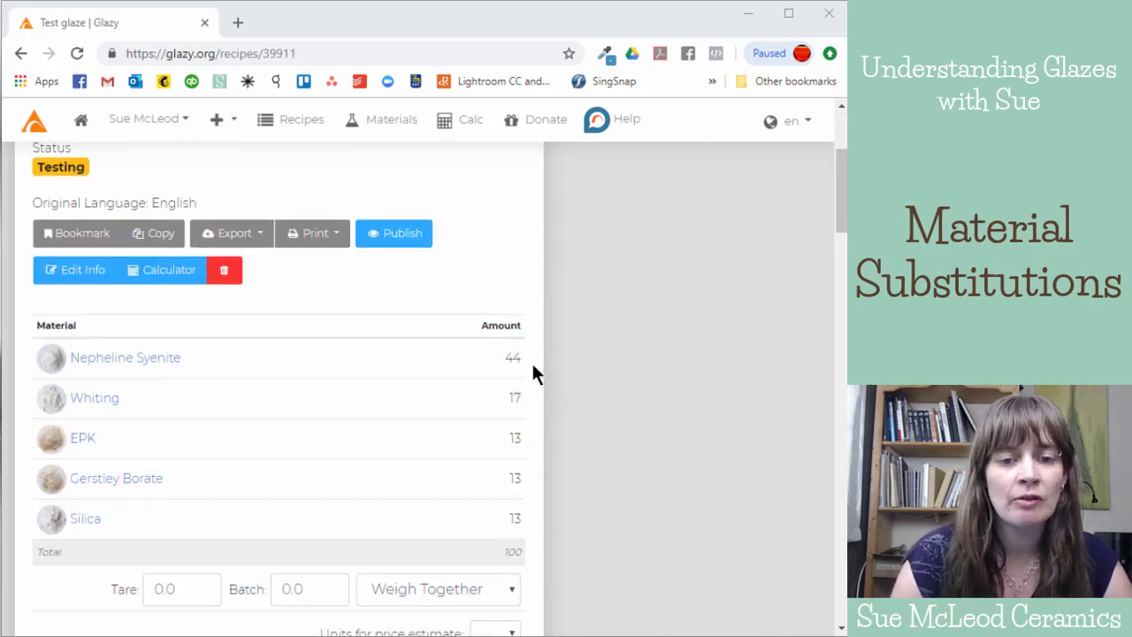
scroll(498, 392, down, 1)
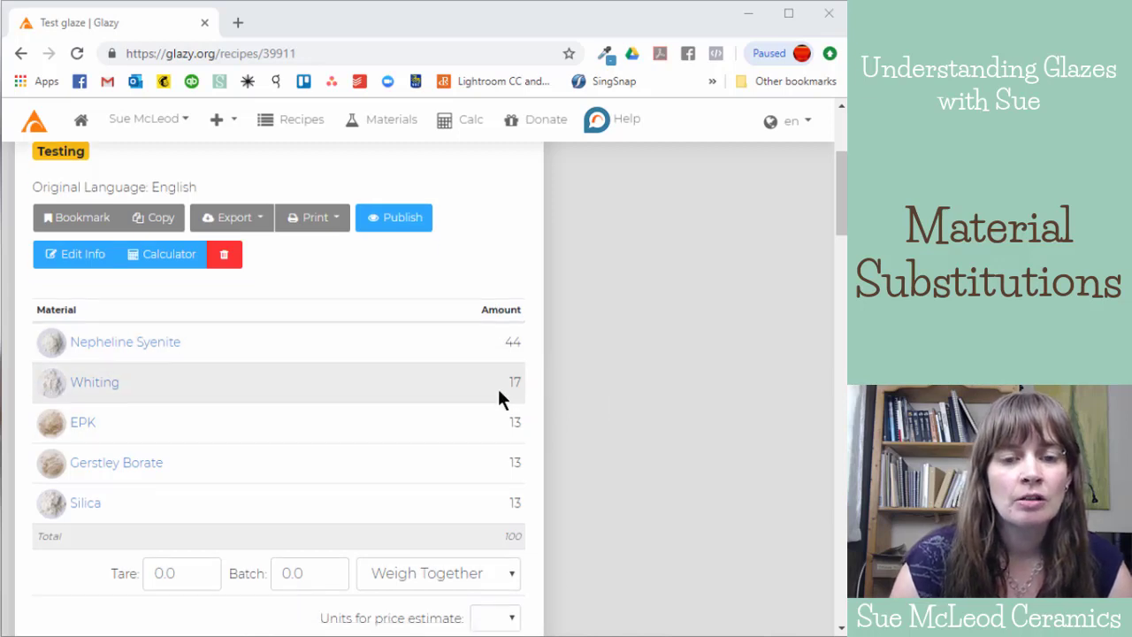
scroll(498, 394, down, 1)
scroll(485, 393, up, 1)
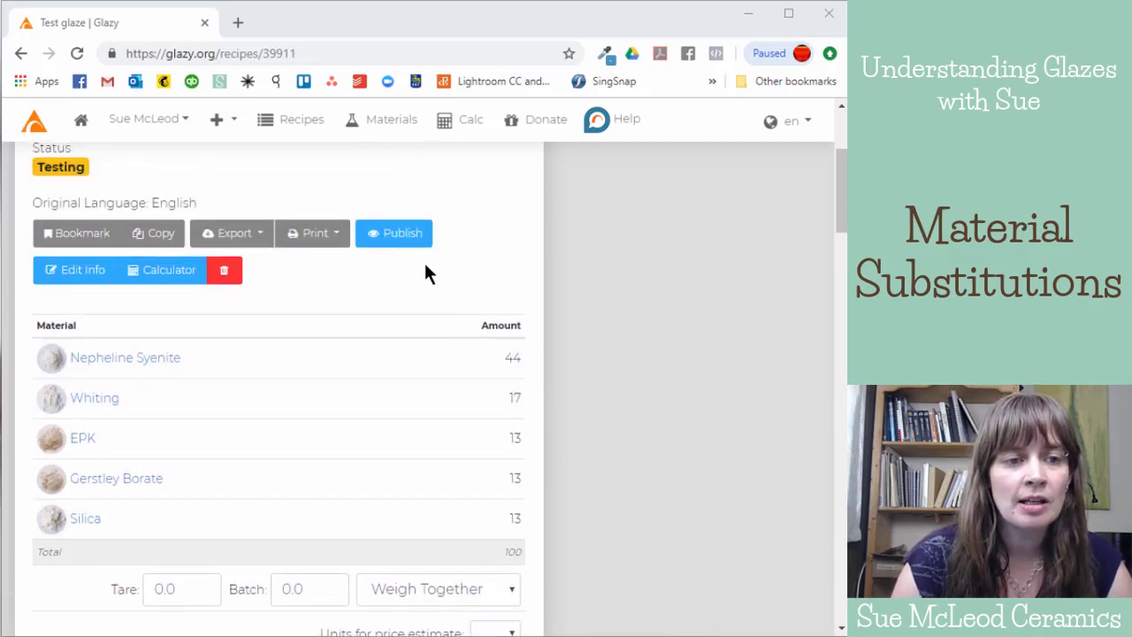
Open the Test glaze recipe in the calculator and set its analysis type to UMF.
scroll(404, 235, up, 1)
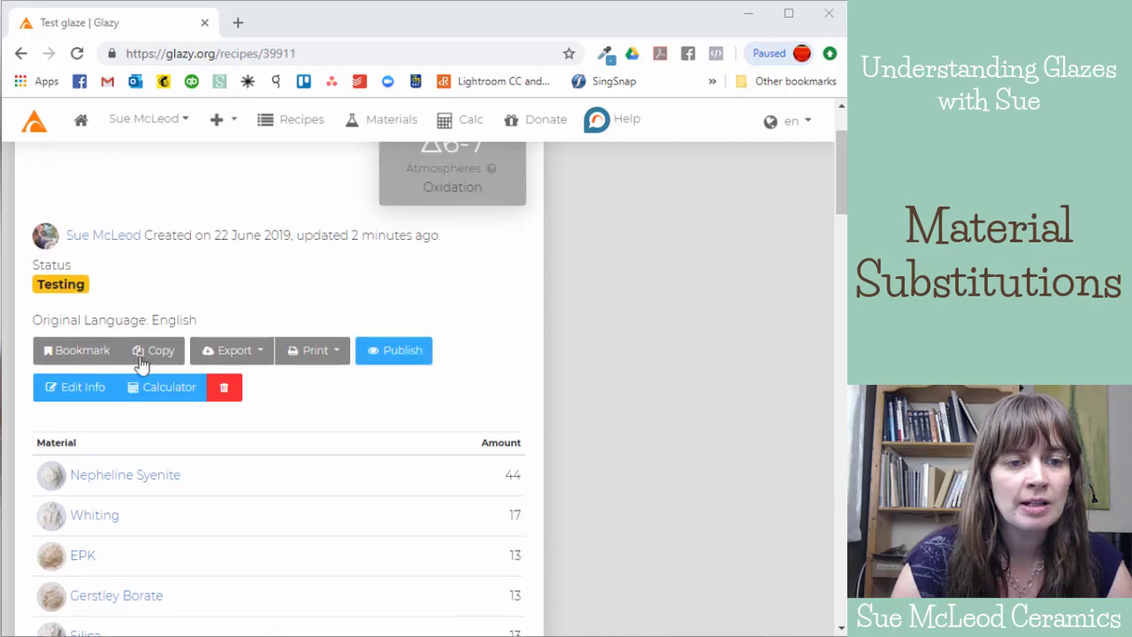
click(159, 391)
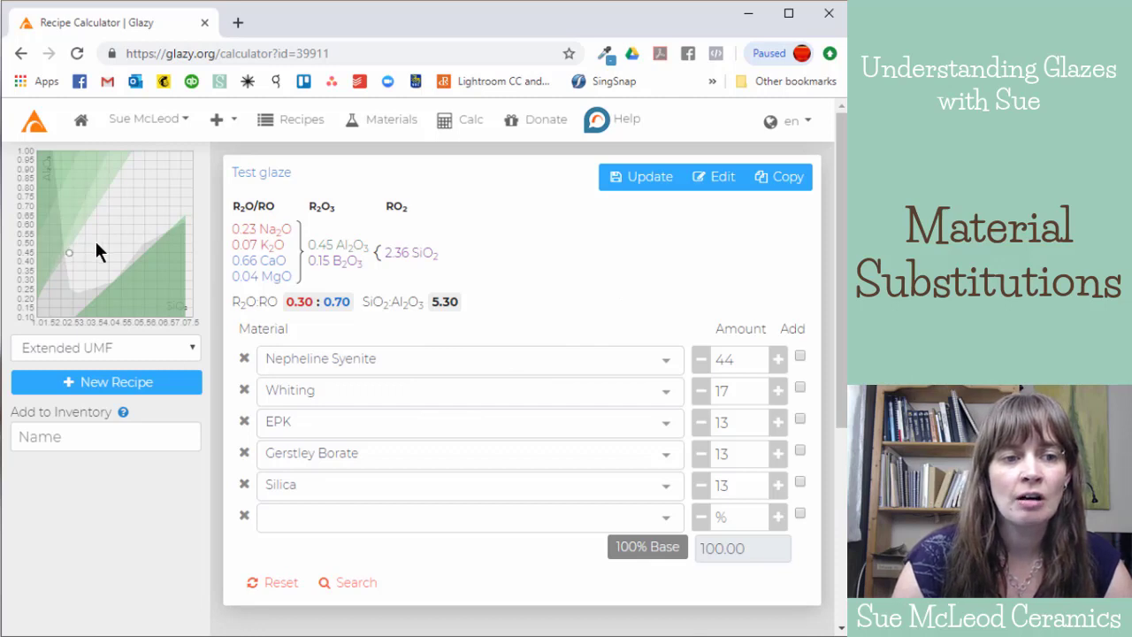
click(165, 348)
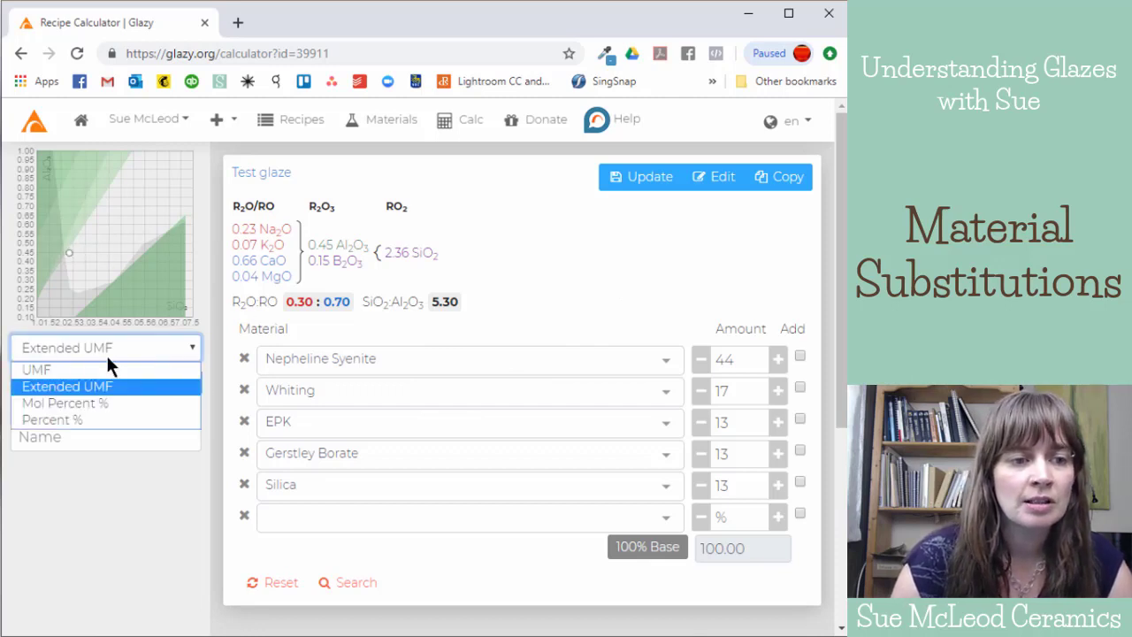
click(62, 342)
click(63, 341)
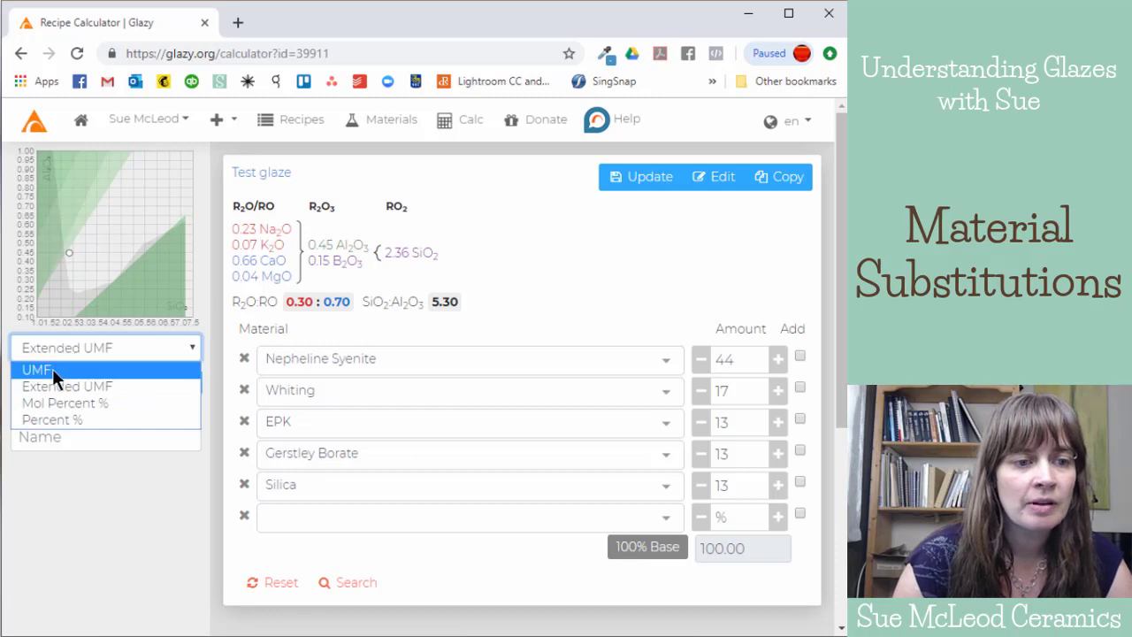
click(52, 368)
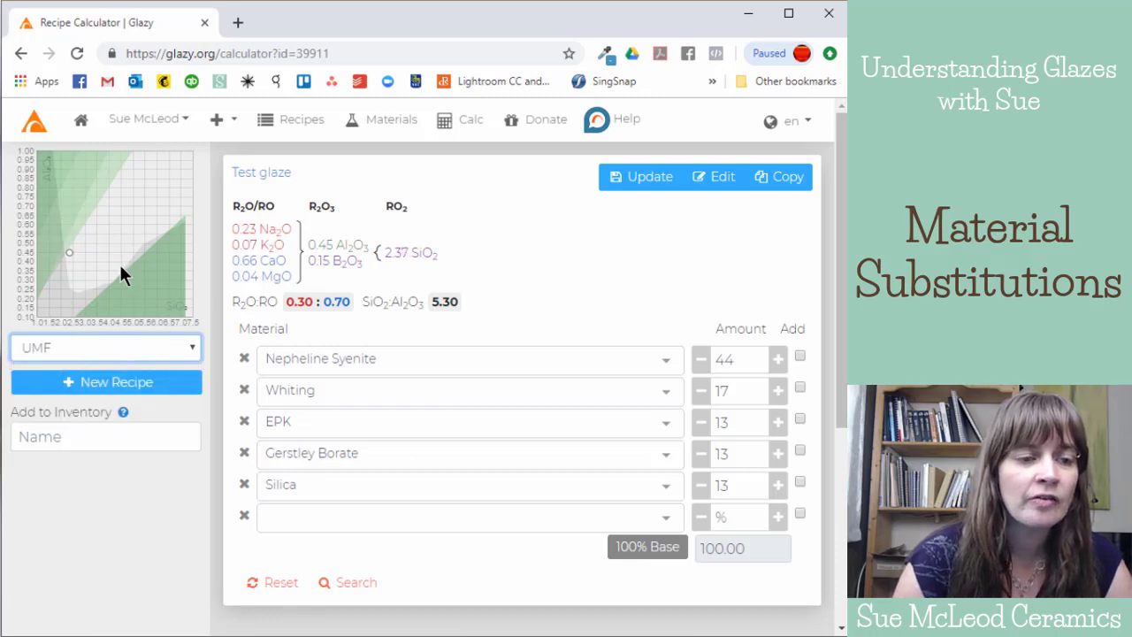
click(79, 343)
click(80, 346)
click(111, 349)
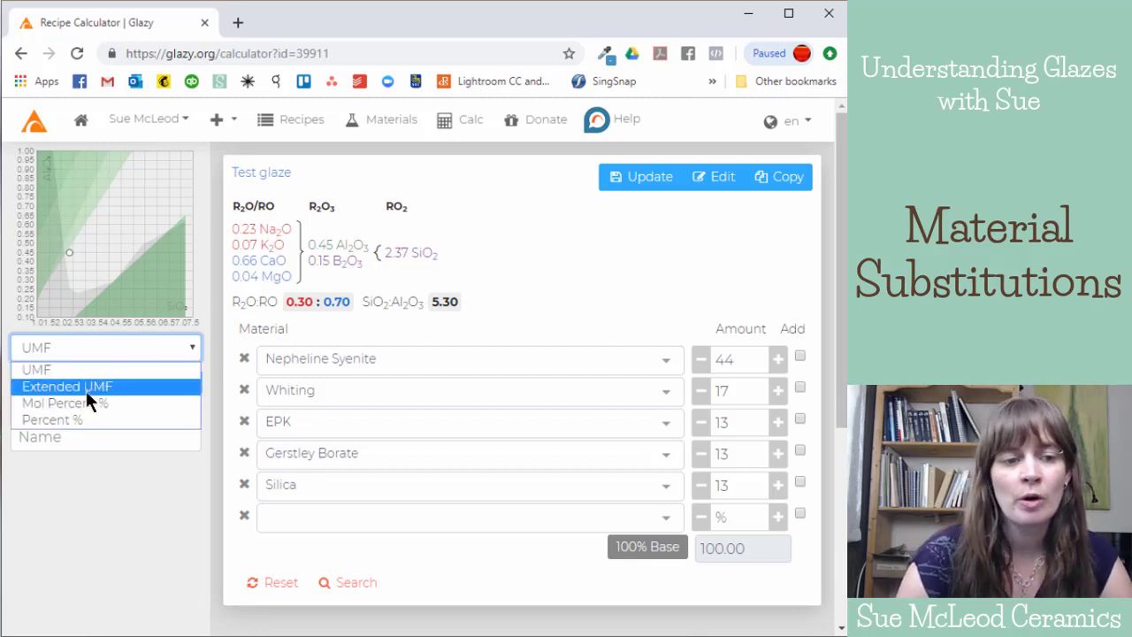
click(43, 367)
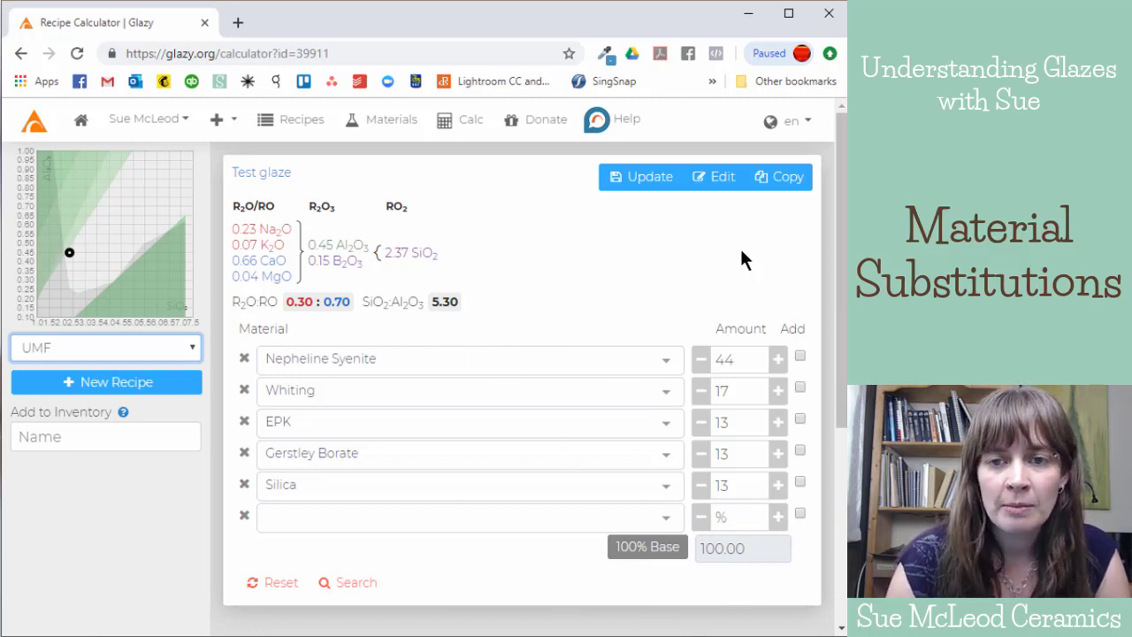
Duplicate the Test glaze recipe in the calculator beside the original for comparison.
click(778, 188)
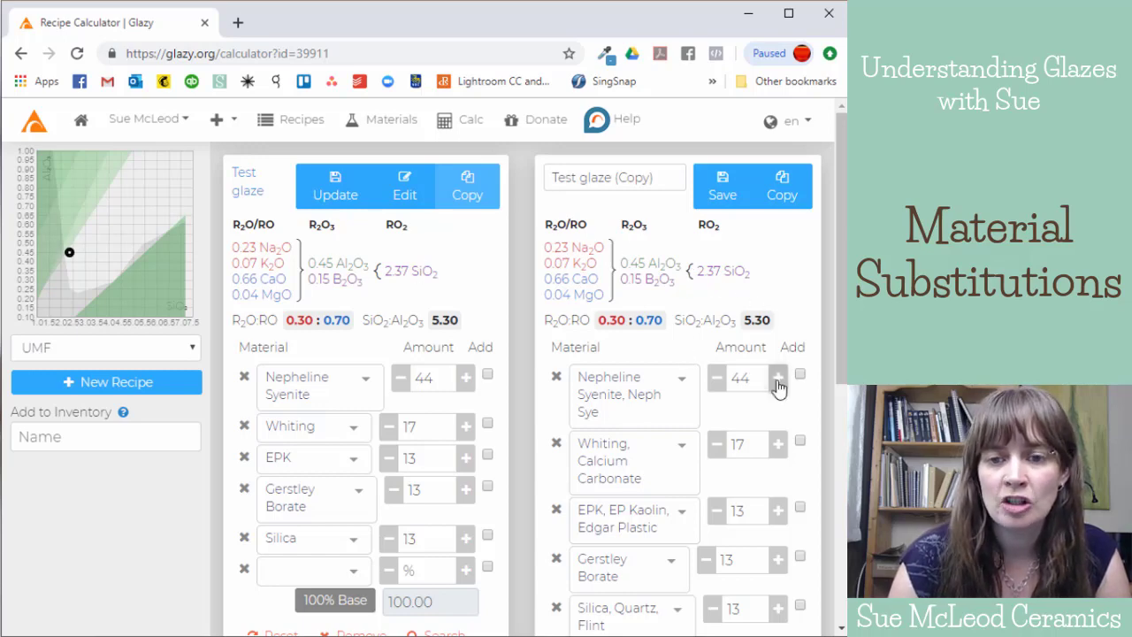
scroll(778, 384, down, 3)
scroll(767, 374, up, 3)
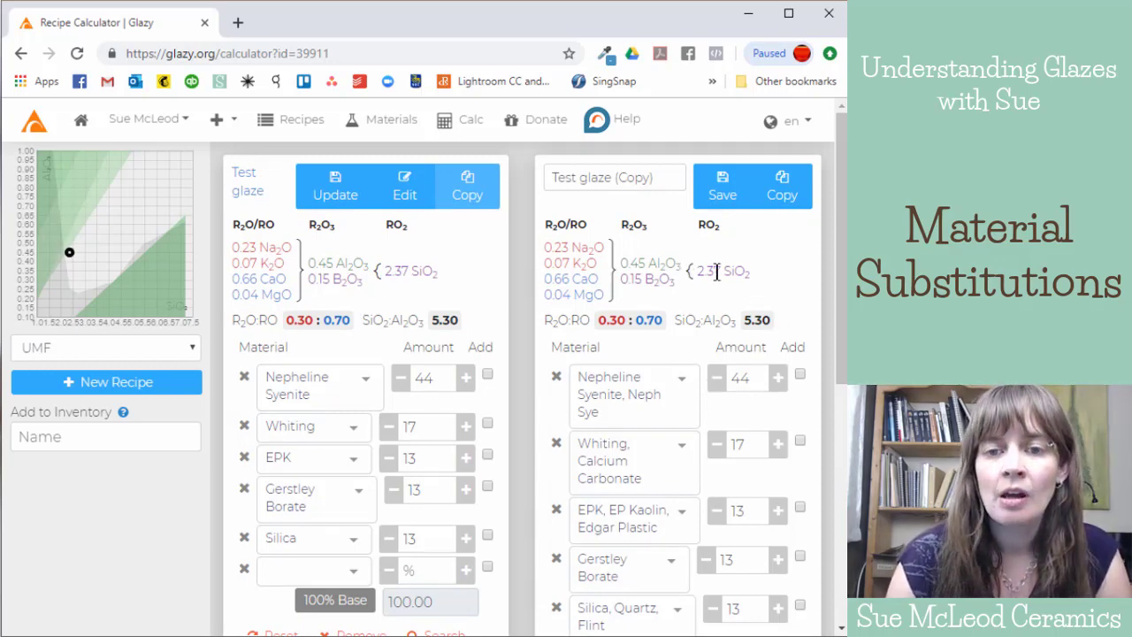
Replace Whiting with the generic Wollastonite material in the Test glaze (Copy) recipe.
click(681, 460)
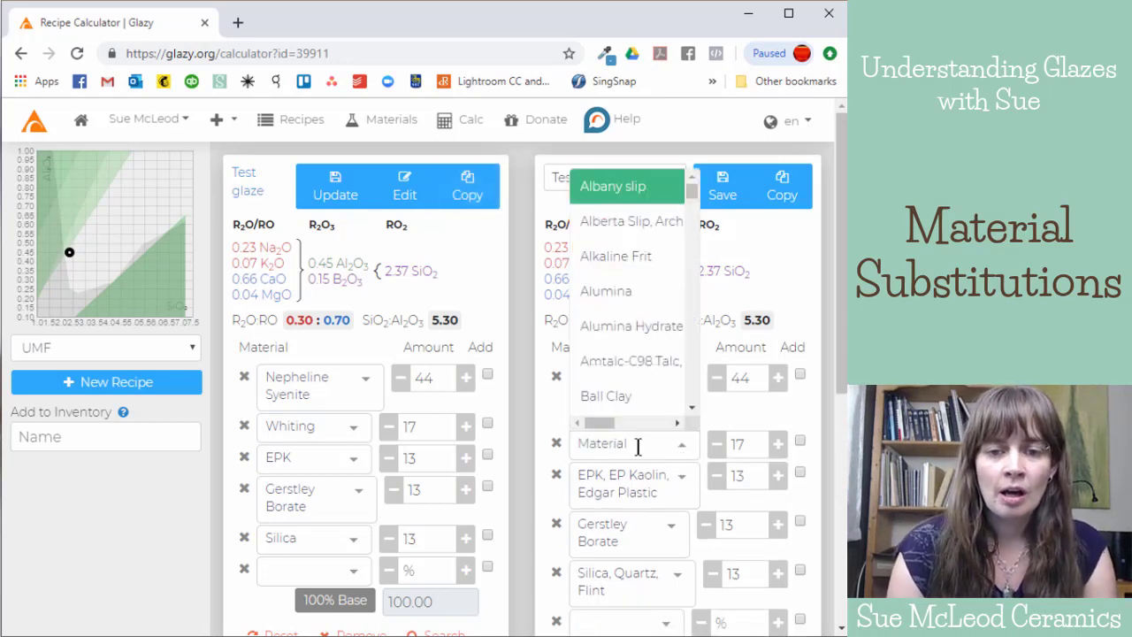
text(Wolla)
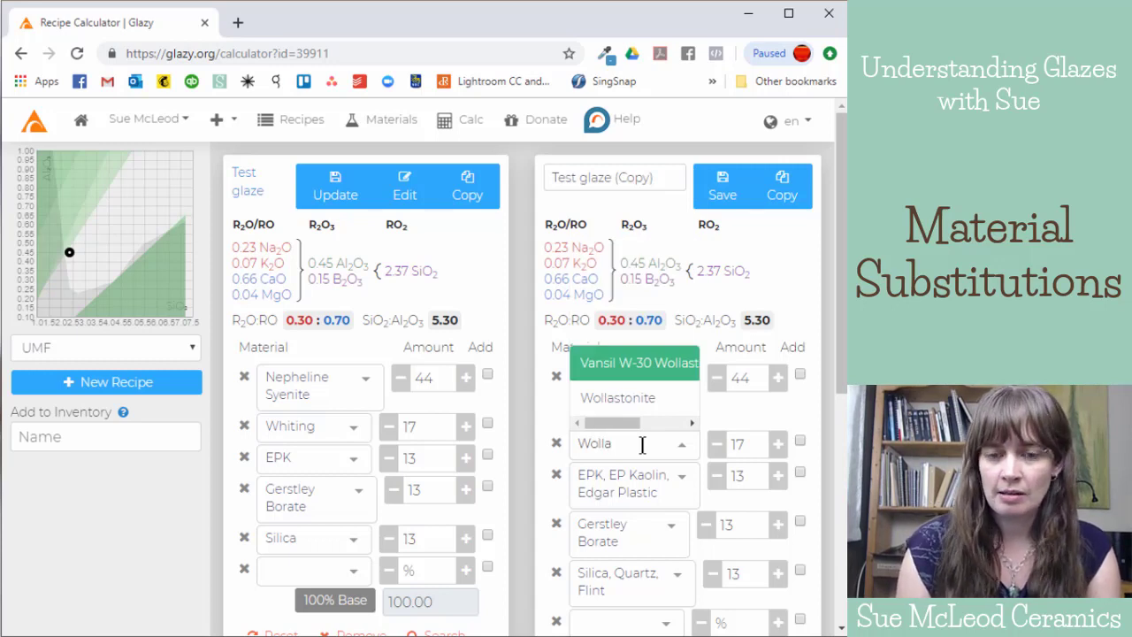
key(Down)
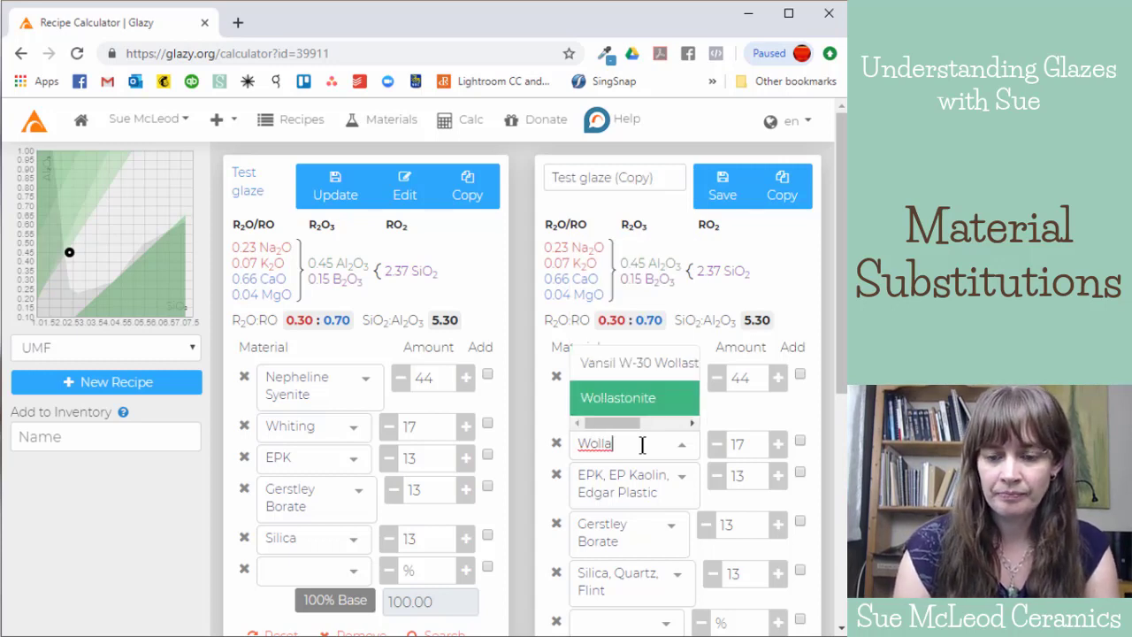
key(Return)
key(Tab)
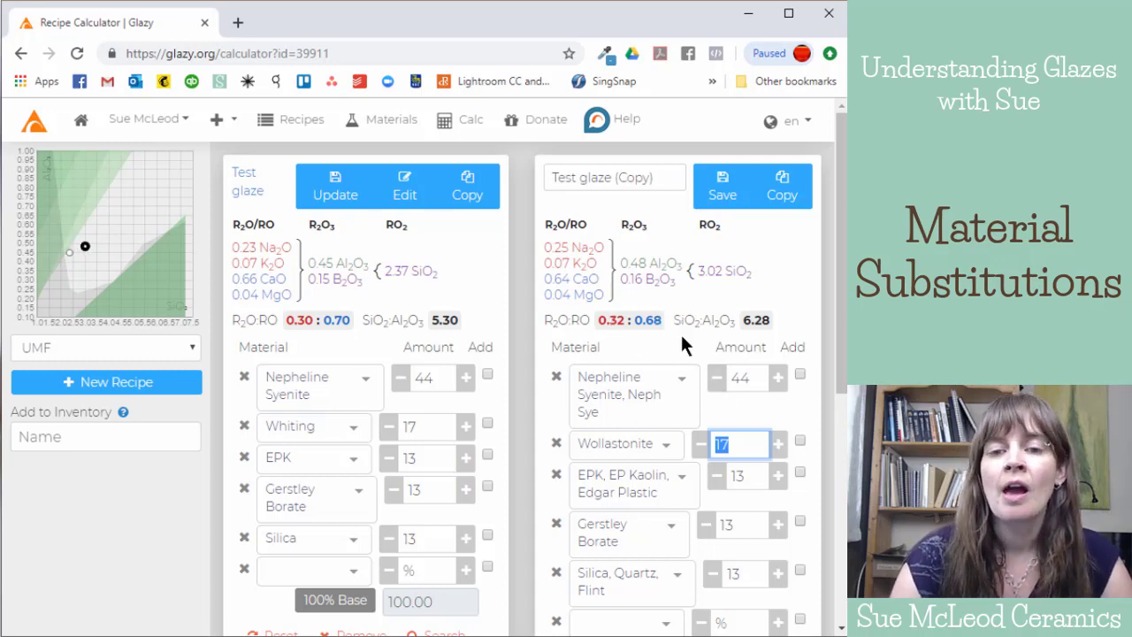
Increase the Wollastonite amount in the copied recipe to 20 to match the original's flux values.
scroll(664, 358, down, 2)
scroll(664, 358, up, 2)
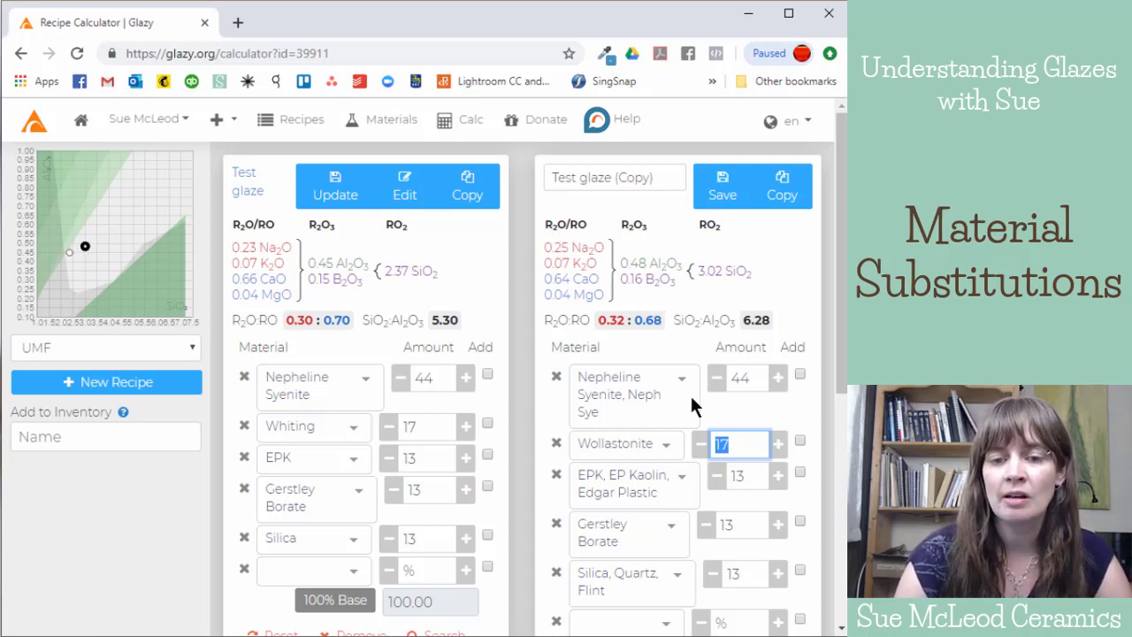
scroll(672, 422, down, 2)
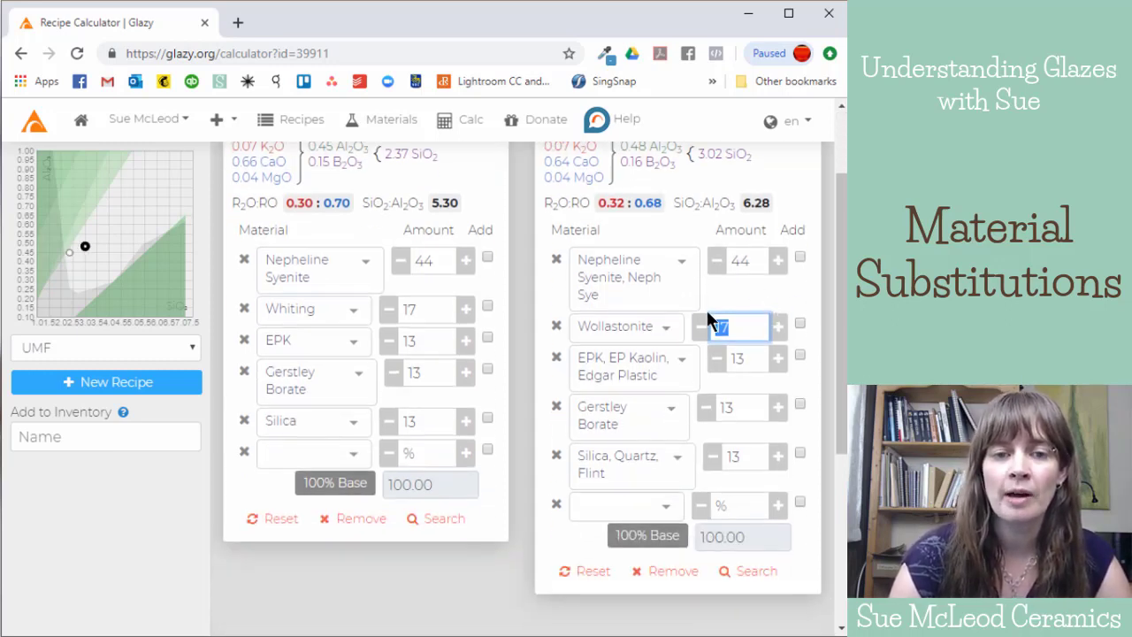
scroll(619, 375, up, 2)
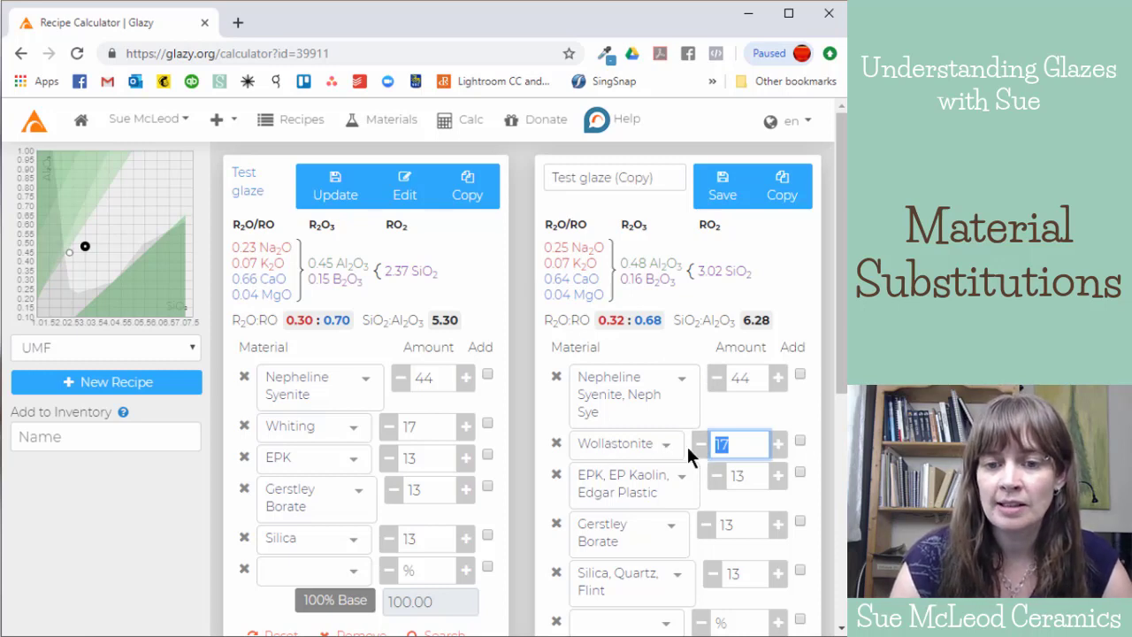
click(780, 451)
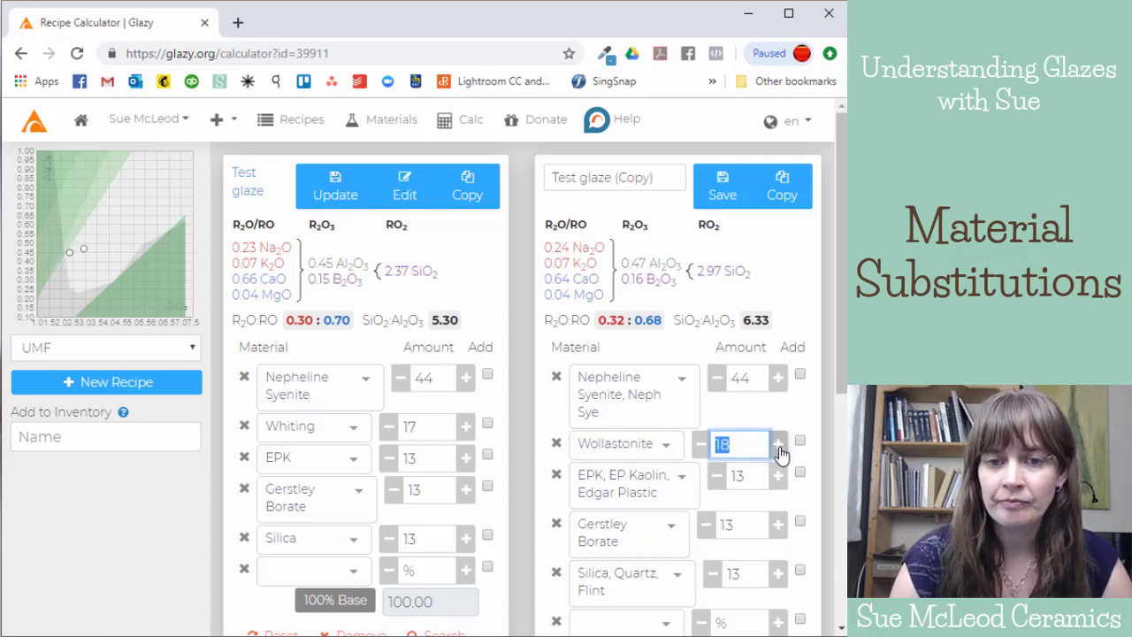
click(780, 451)
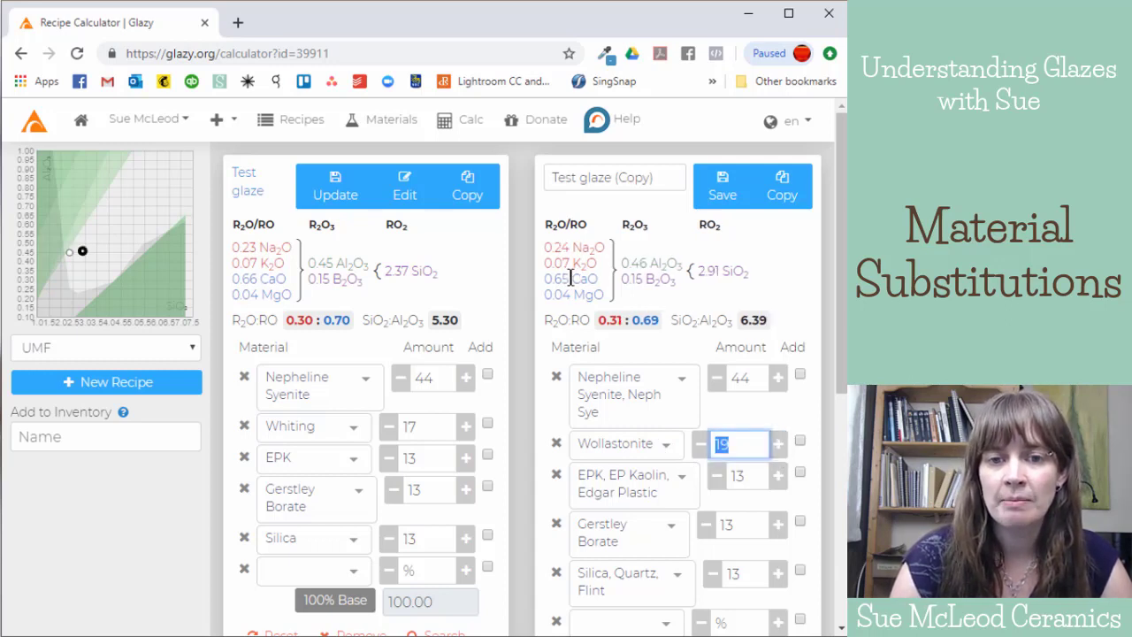
click(779, 447)
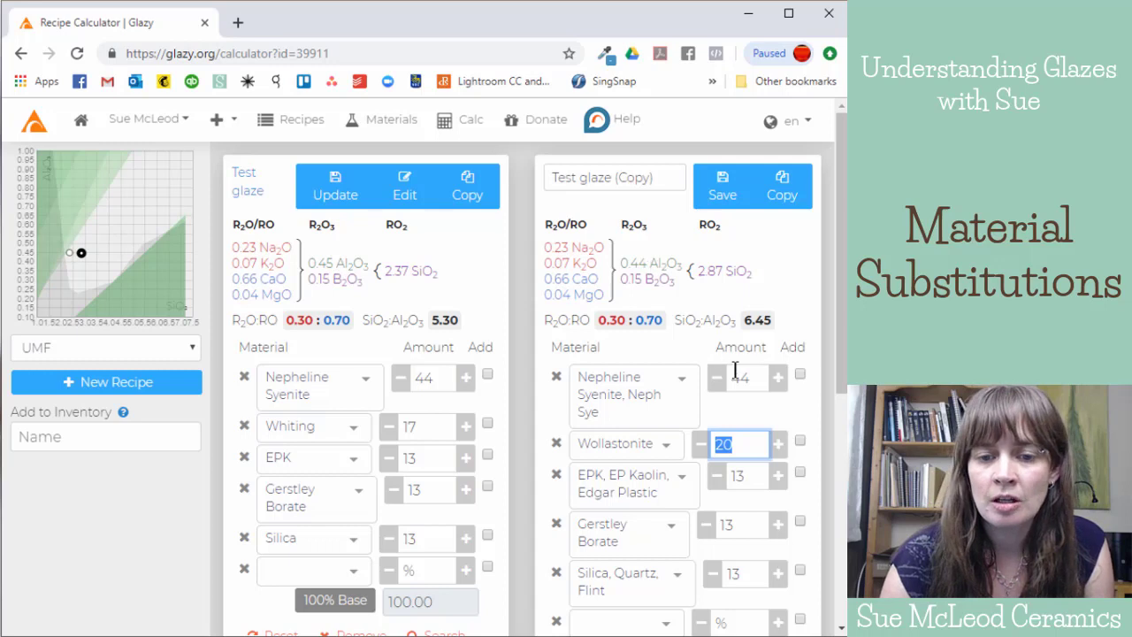
Set the EPK amount in the copied recipe to 13.5 to match the original's alumina.
scroll(730, 380, down, 2)
scroll(684, 287, up, 2)
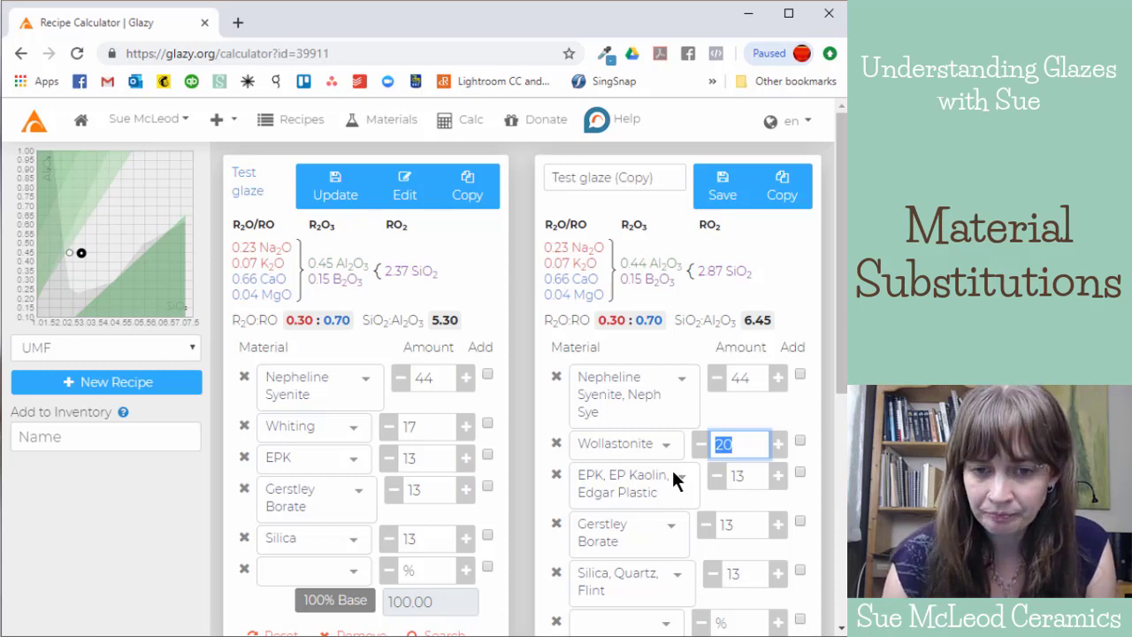
click(779, 476)
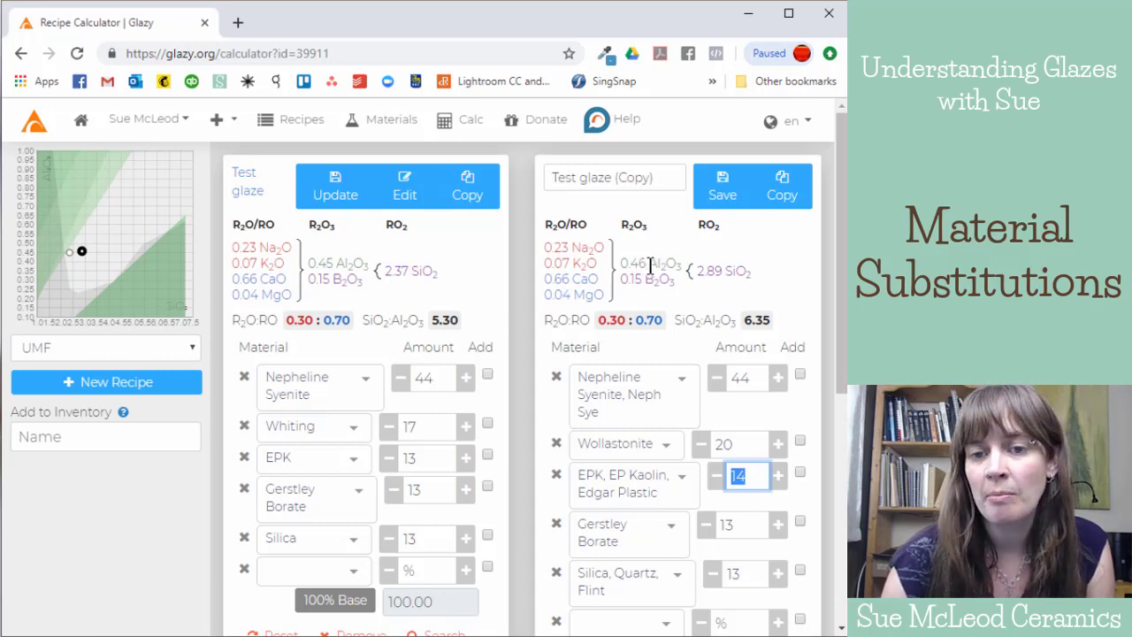
click(762, 479)
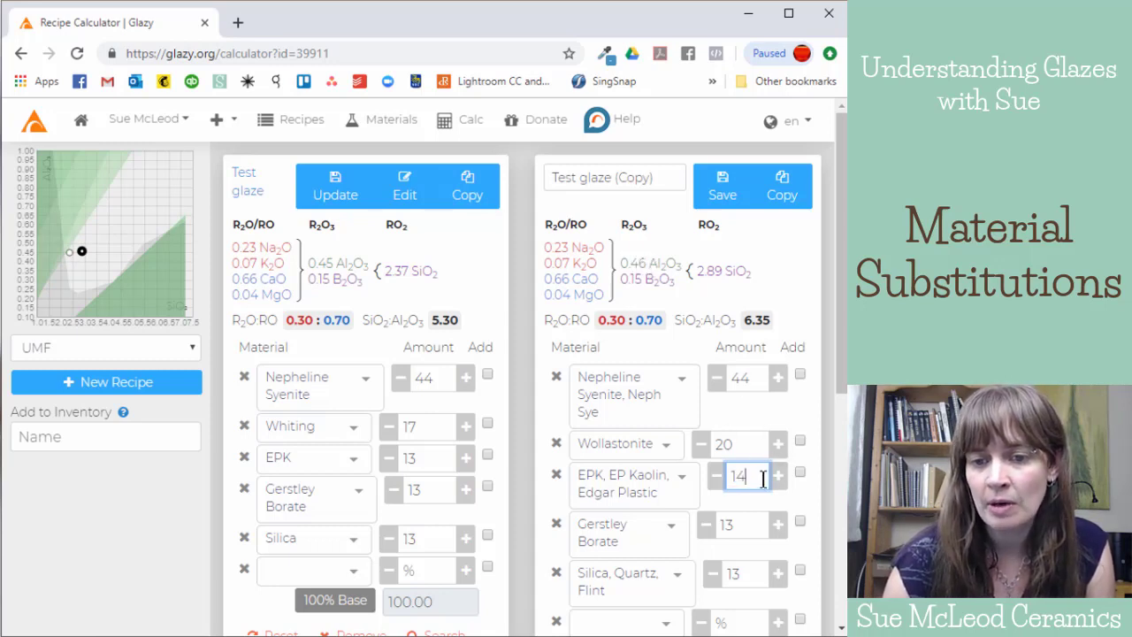
key(BackSpace)
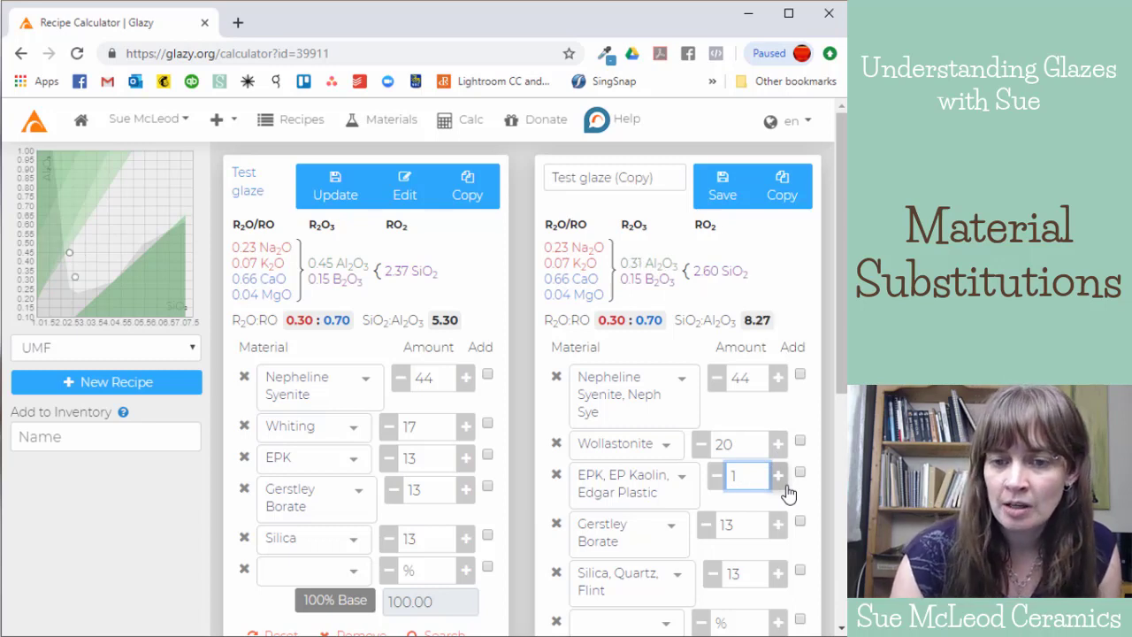
text(3.5)
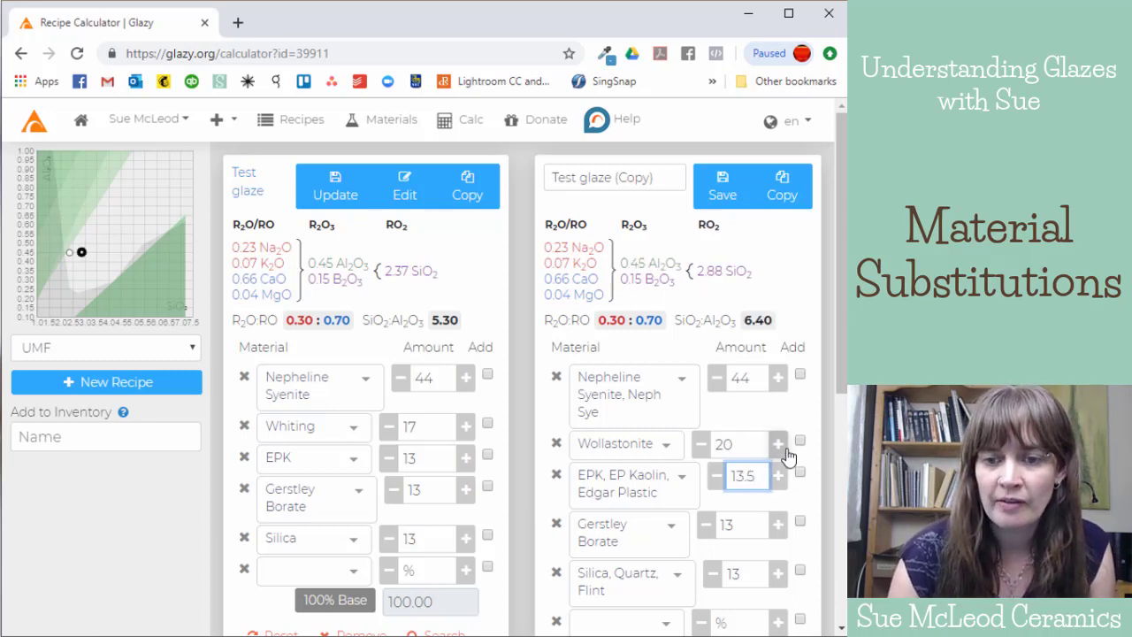
click(737, 502)
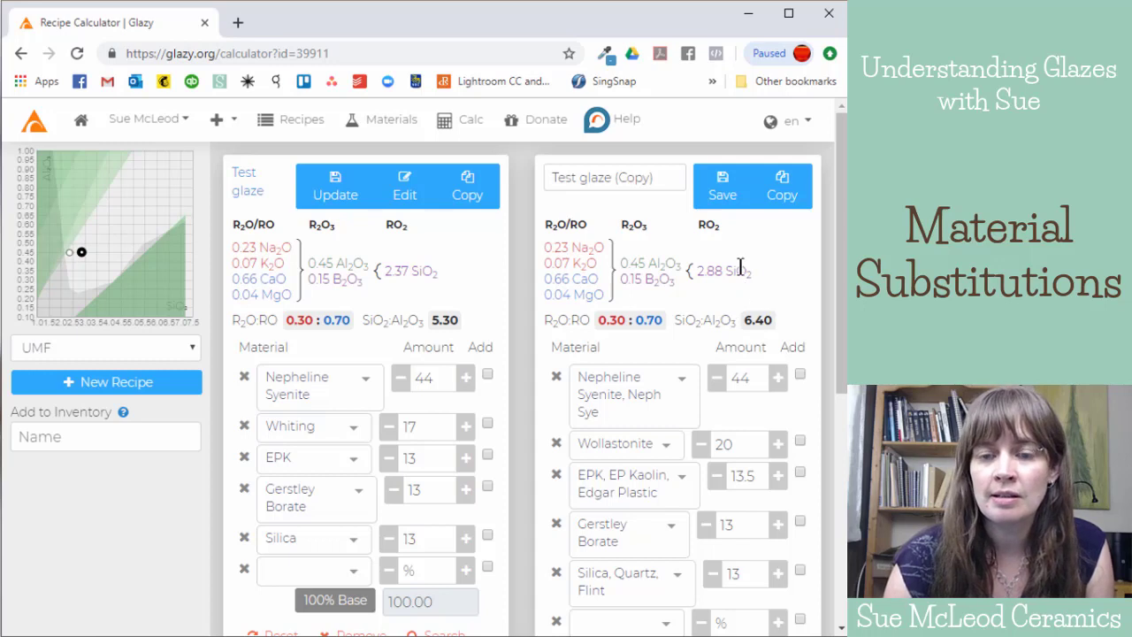
Reduce the Silica amount in the copied recipe to 3 to bring its SiO2 in line with the original.
scroll(766, 266, down, 3)
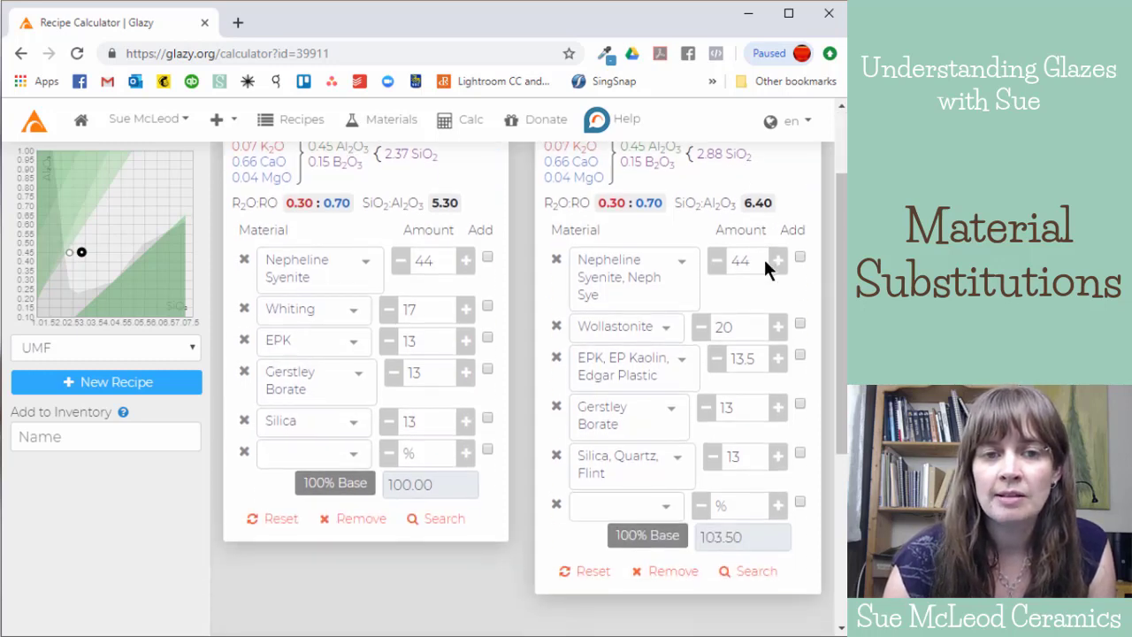
scroll(763, 257, up, 3)
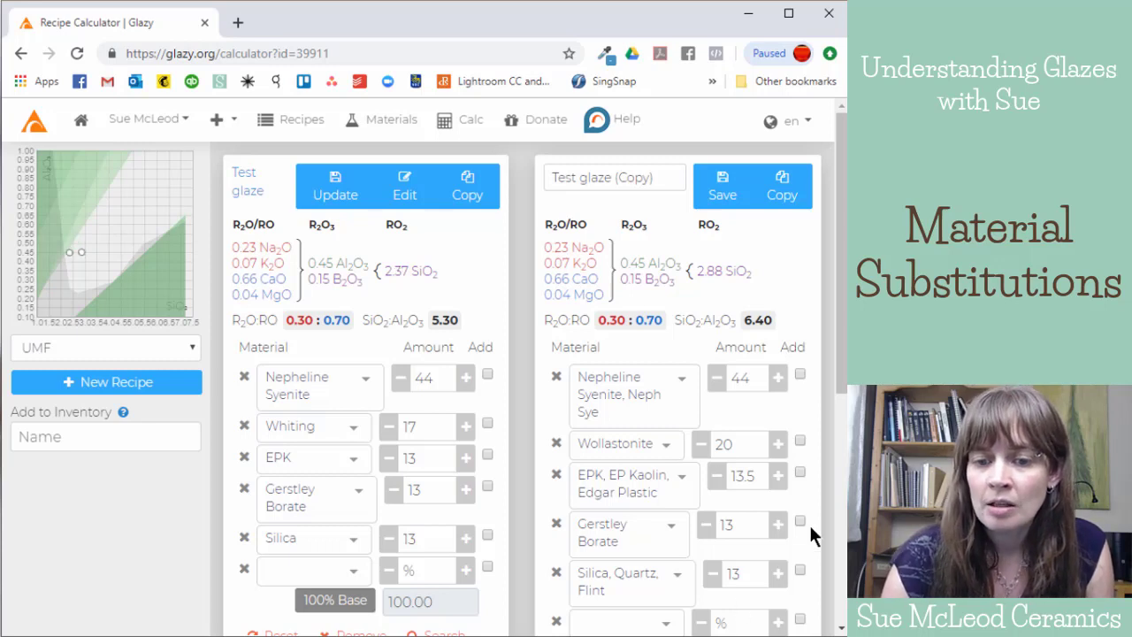
click(714, 574)
click(714, 575)
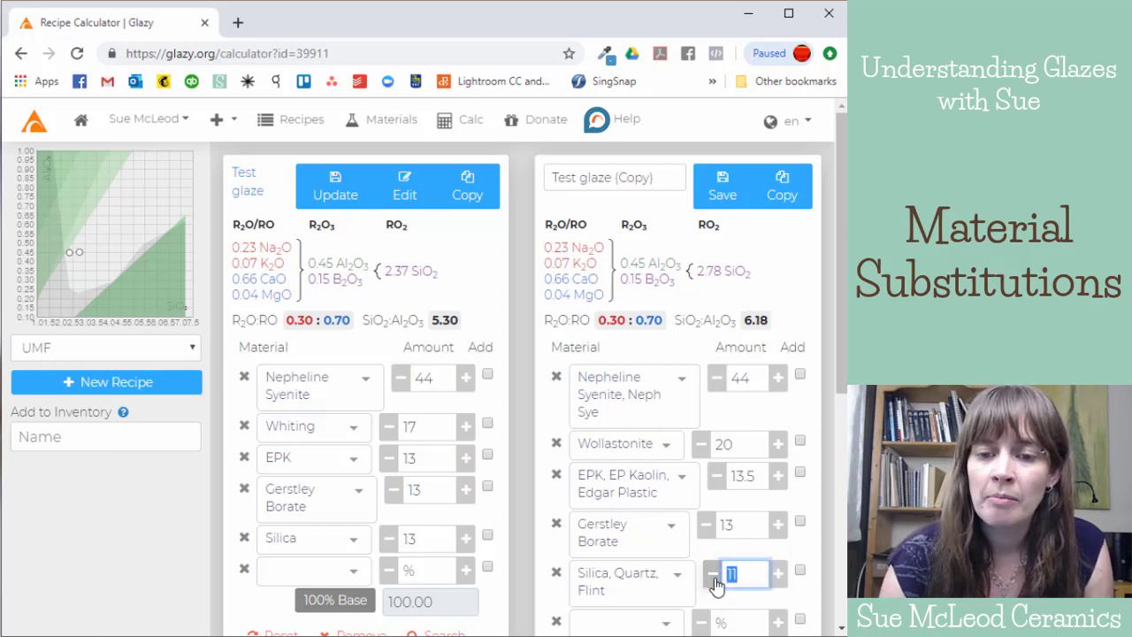
click(714, 575)
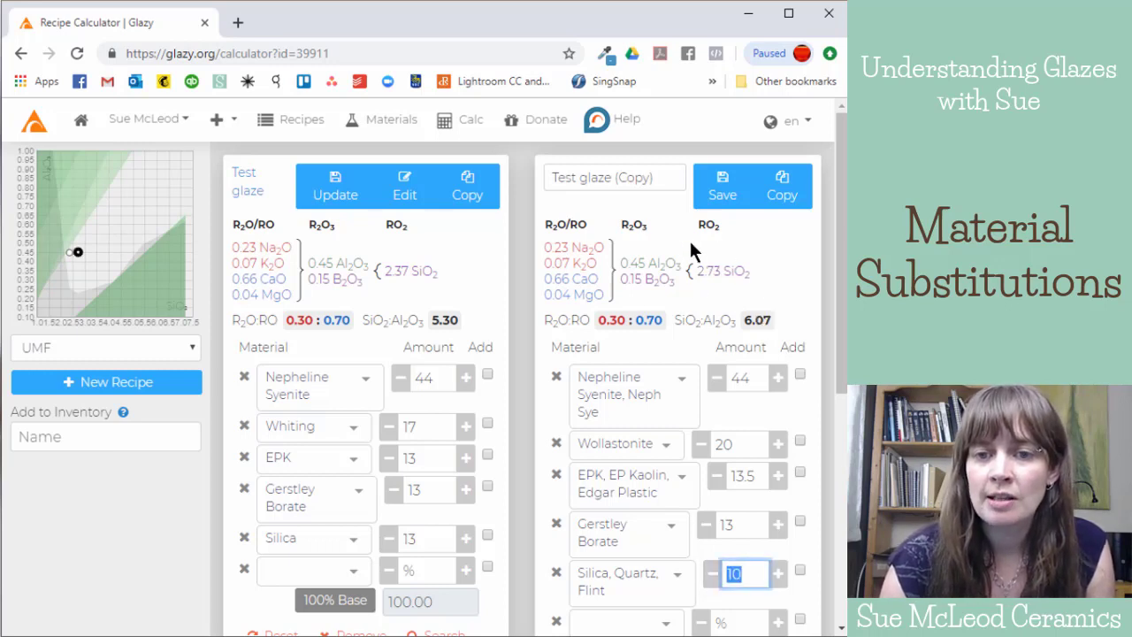
click(714, 575)
click(713, 575)
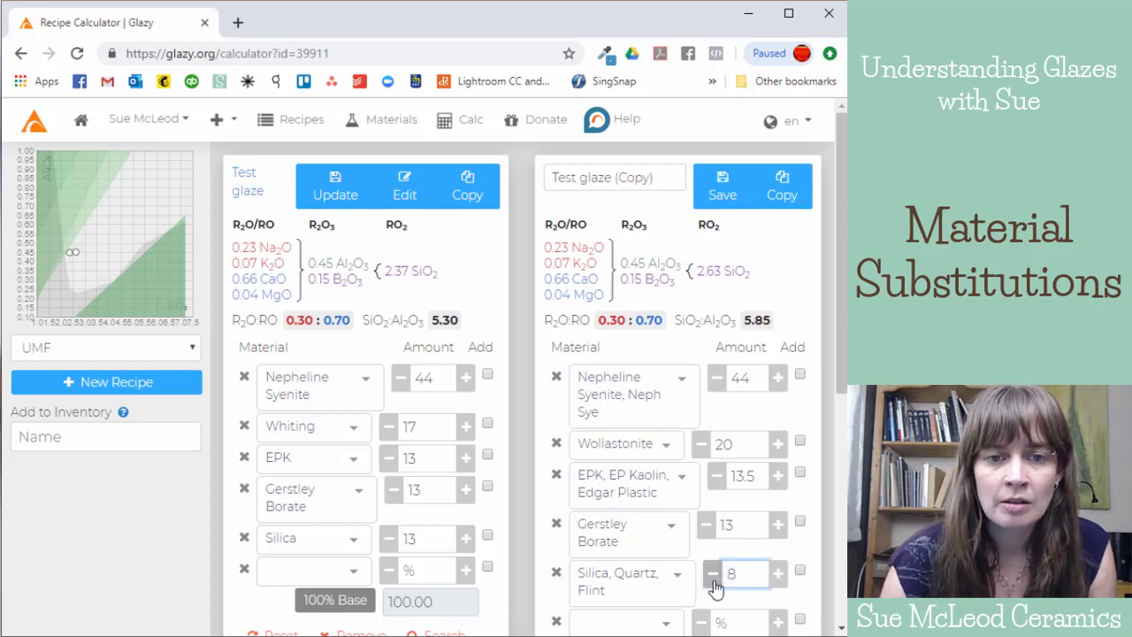
click(714, 575)
click(714, 574)
click(714, 575)
click(714, 574)
click(713, 574)
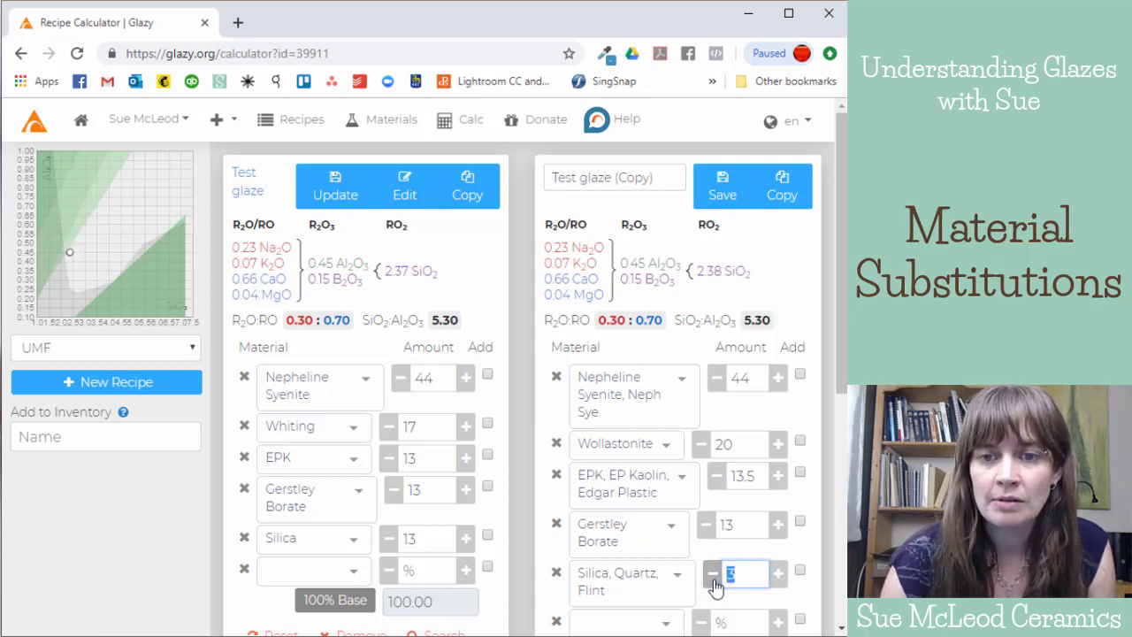
click(713, 575)
click(777, 573)
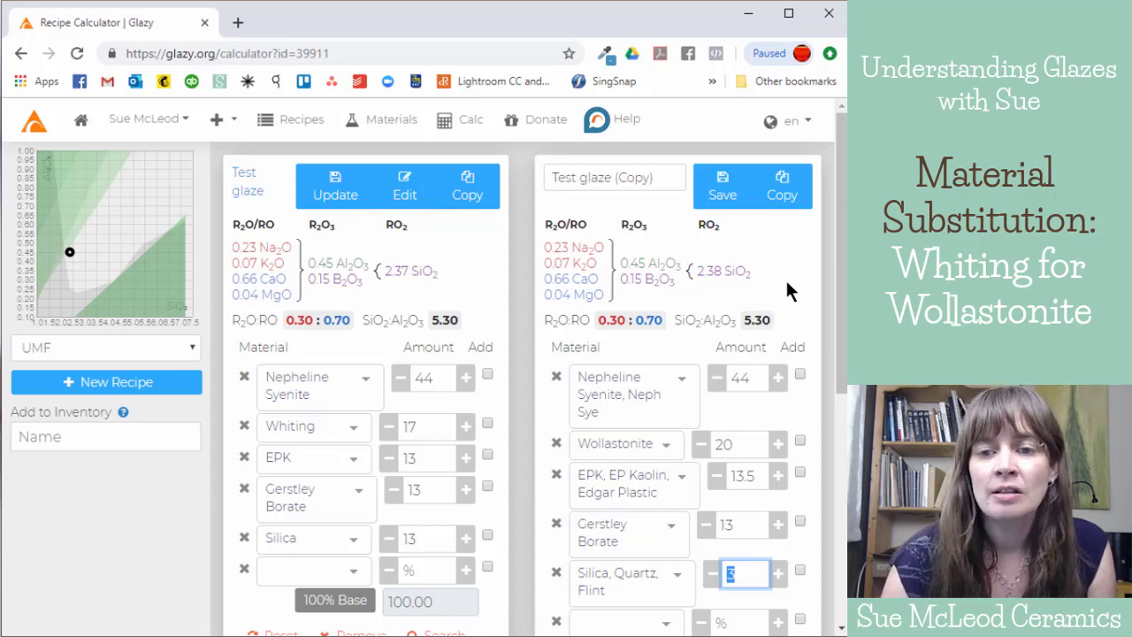
Compare the two recipes' UMF values and amounts, and rescale the copied recipe's materials to a 100% base.
scroll(801, 276, down, 2)
scroll(800, 277, up, 2)
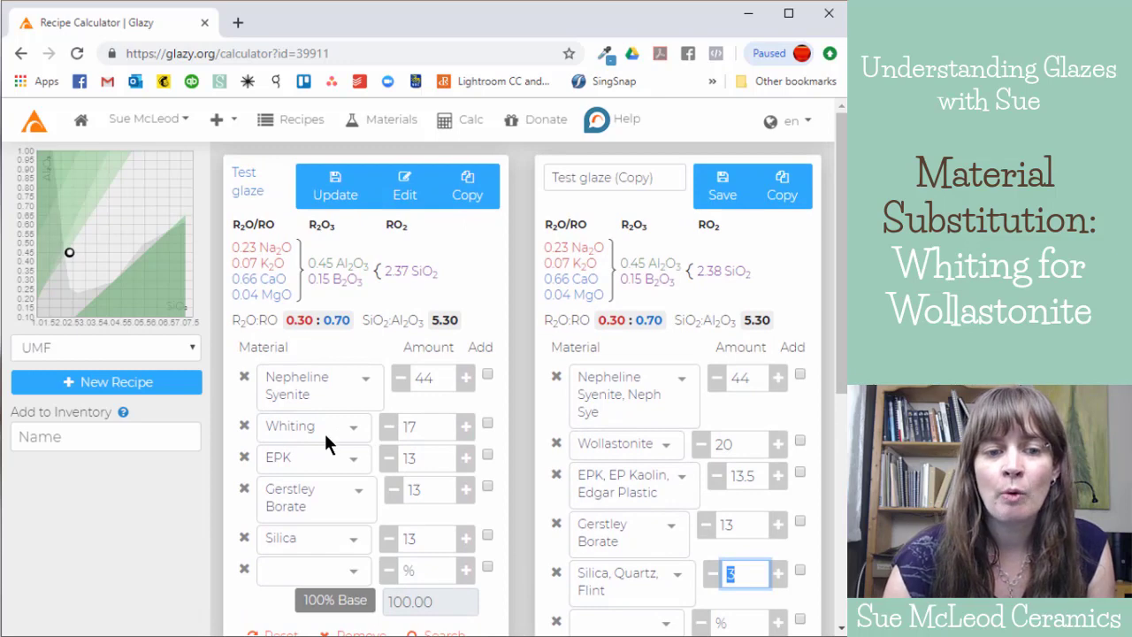
scroll(804, 401, down, 2)
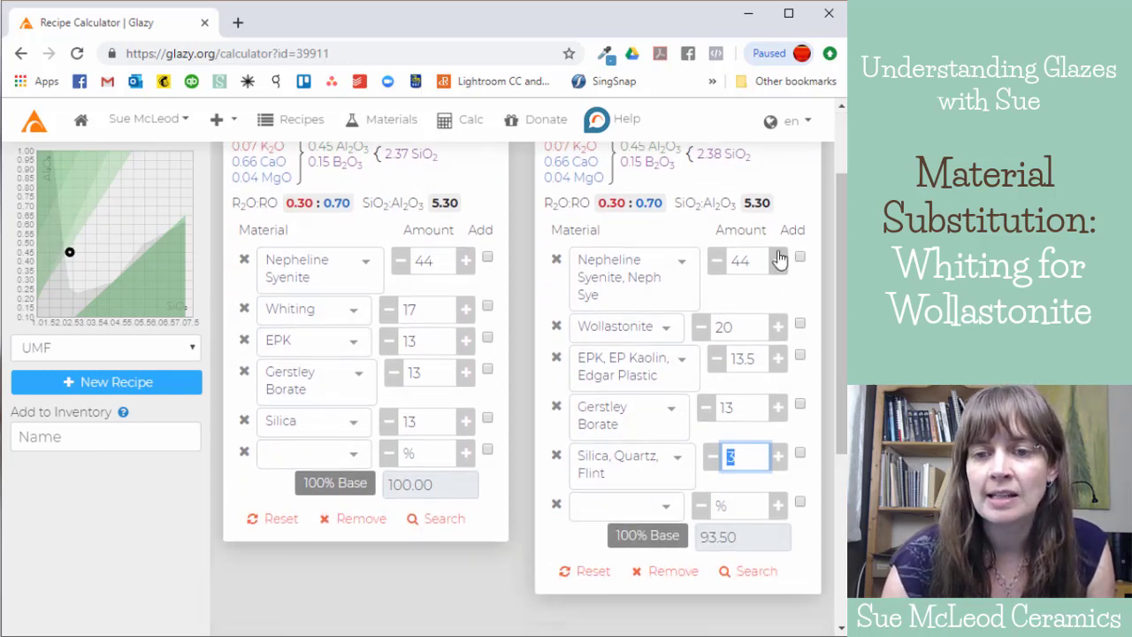
scroll(805, 313, up, 2)
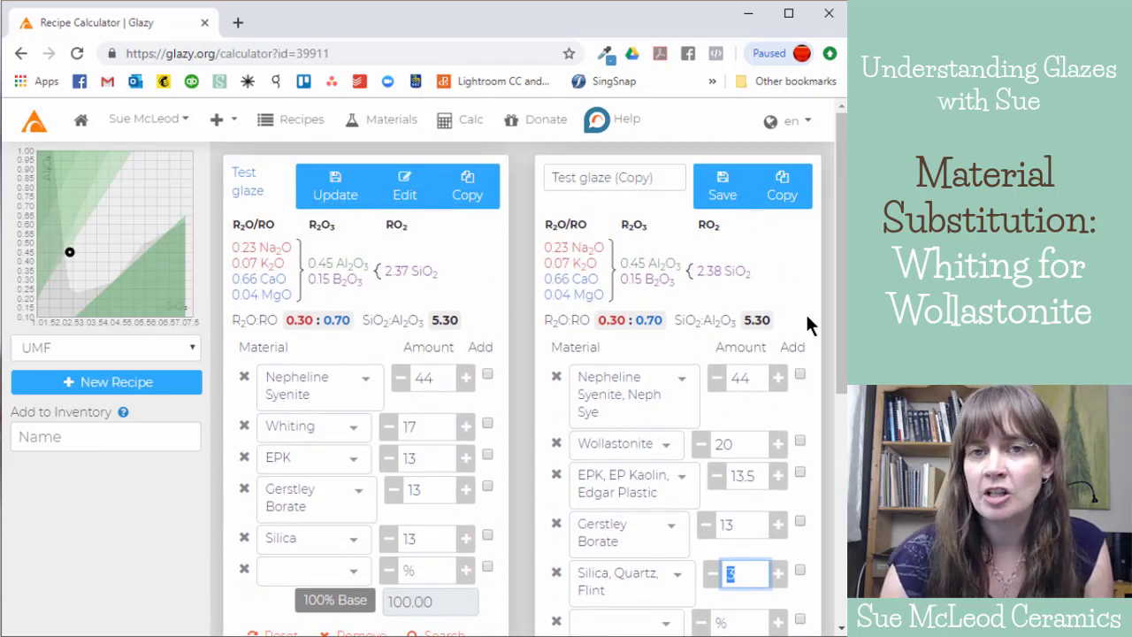
scroll(801, 289, down, 2)
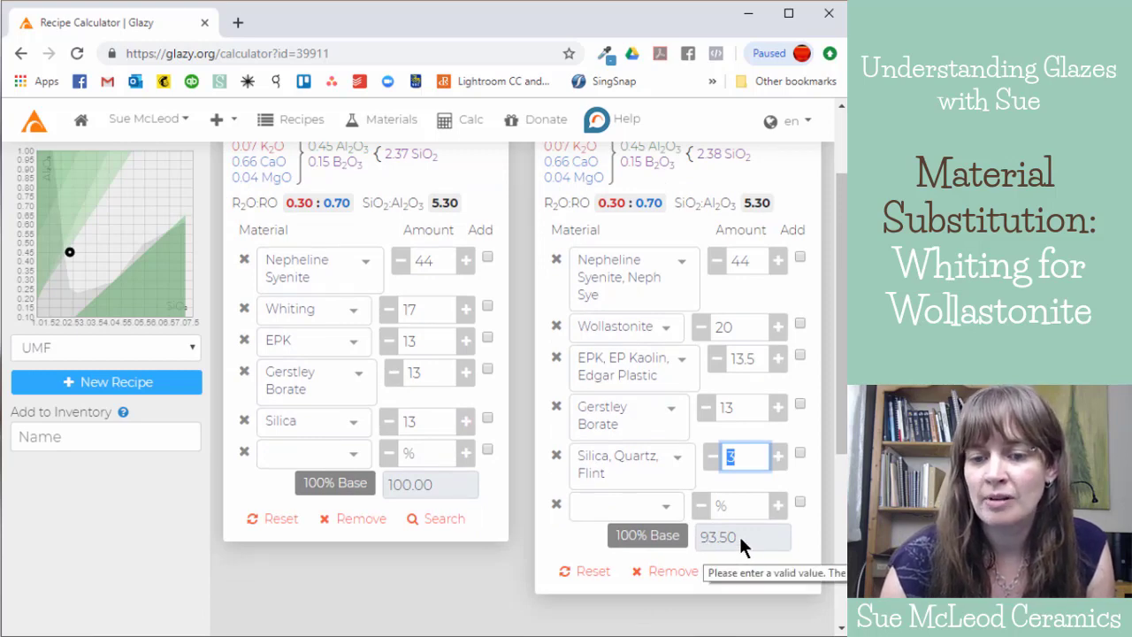
click(649, 541)
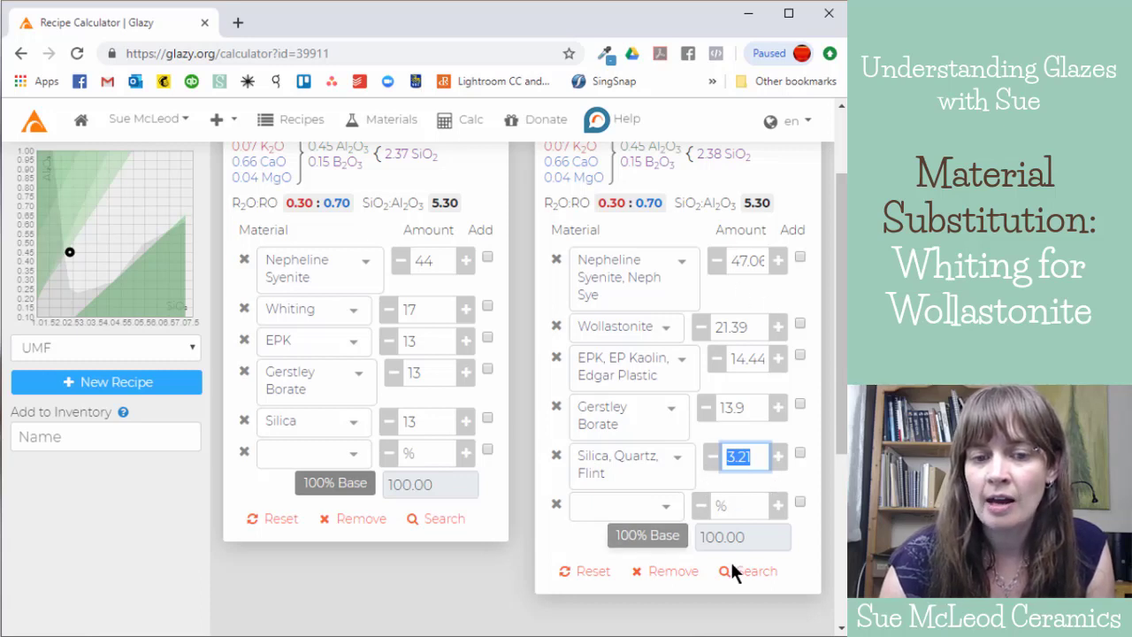
Rename the copied recipe as "Test glaze wollastonite" and save it.
scroll(749, 483, up, 2)
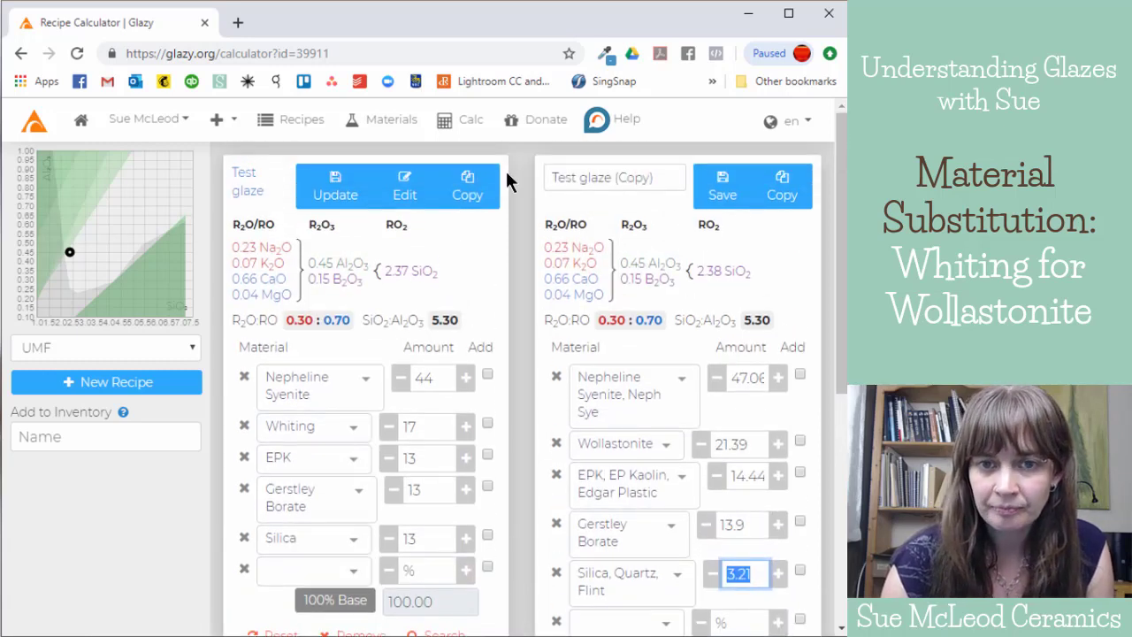
click(665, 181)
drag(665, 181, 615, 177)
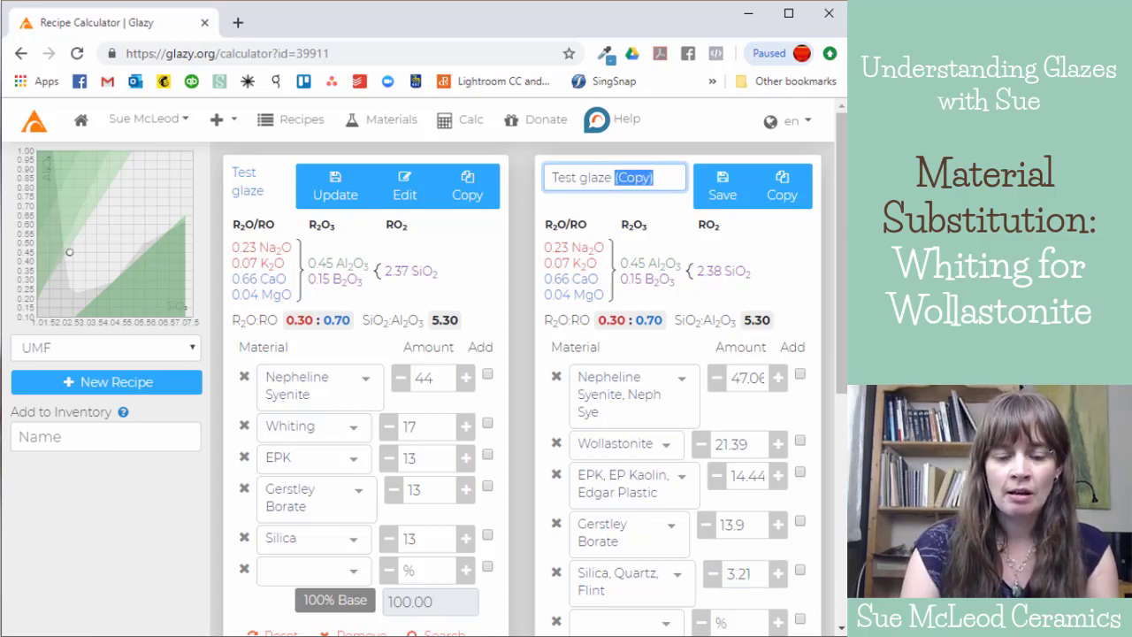
text(wol)
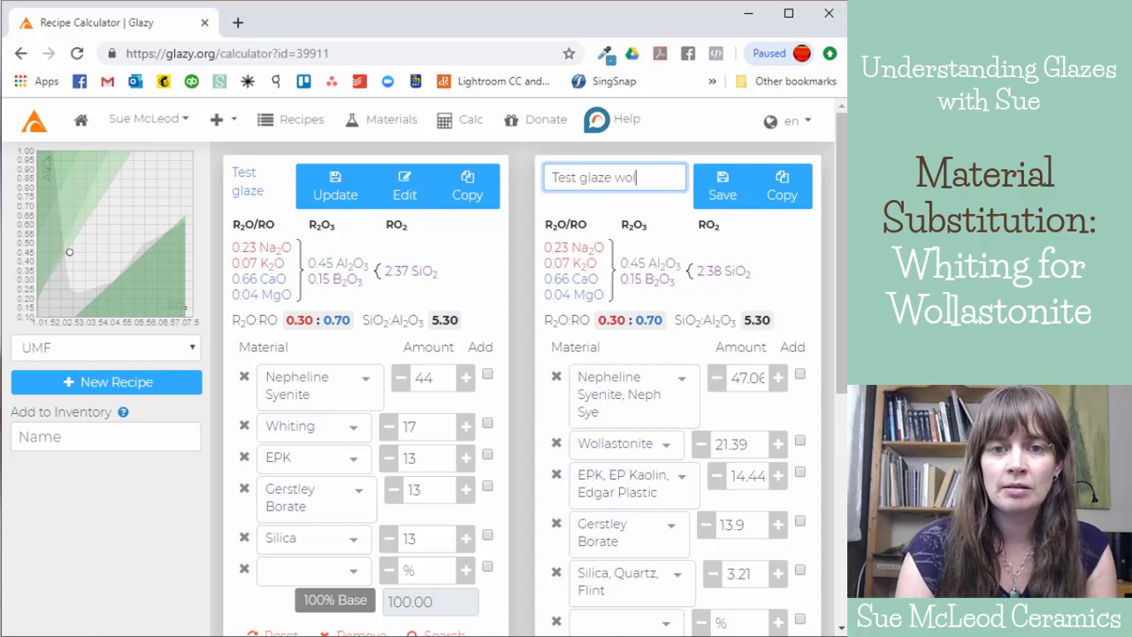
text(laston)
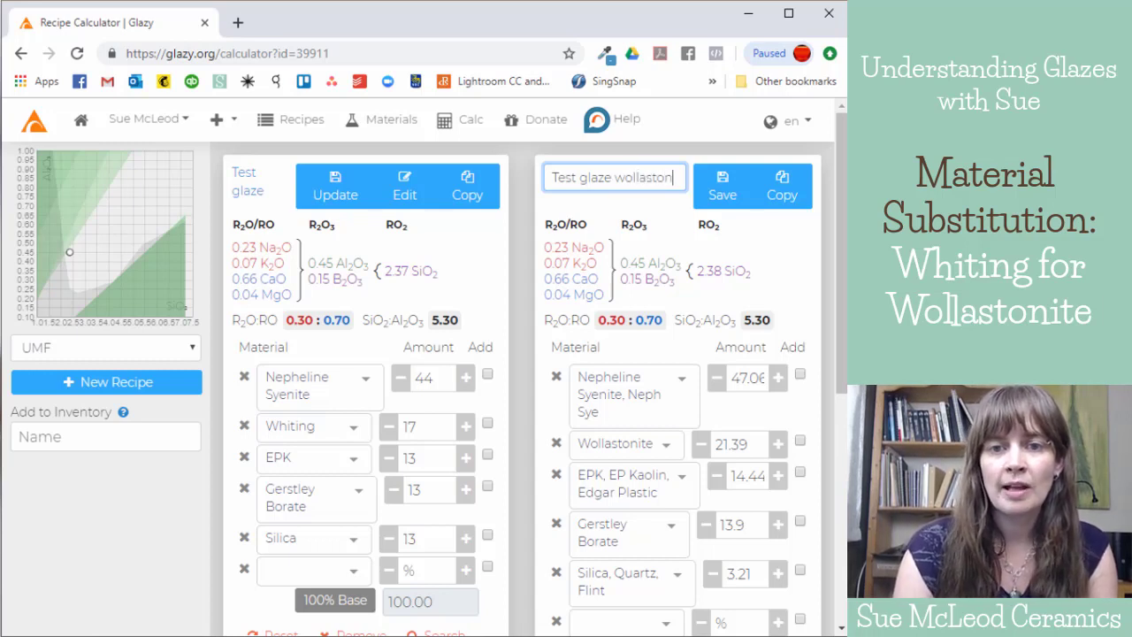
text(ite)
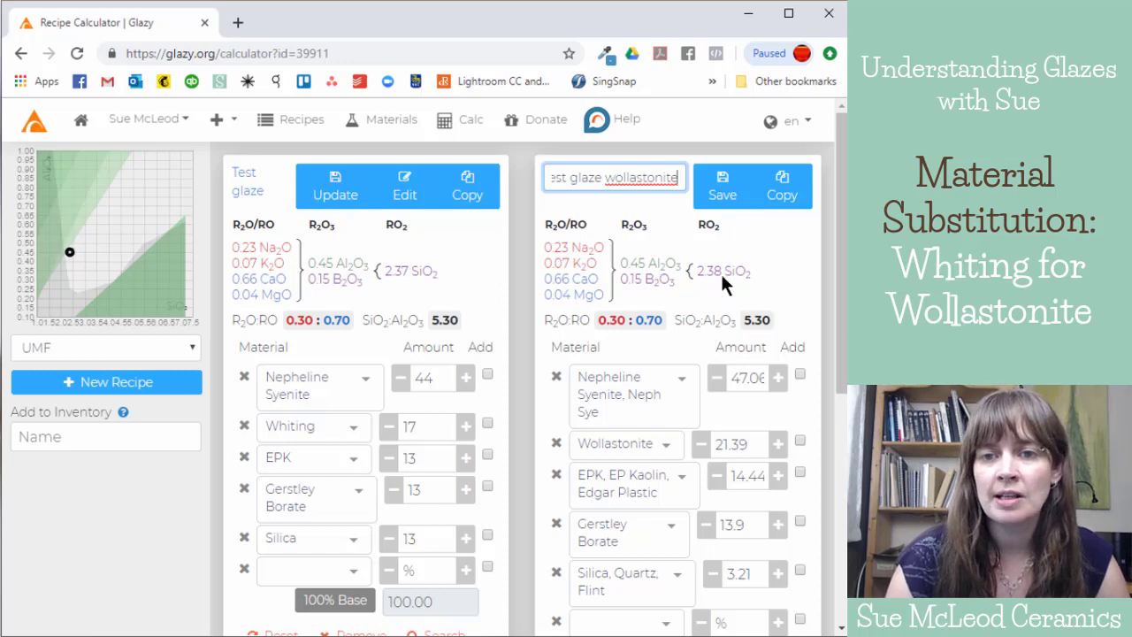
click(721, 193)
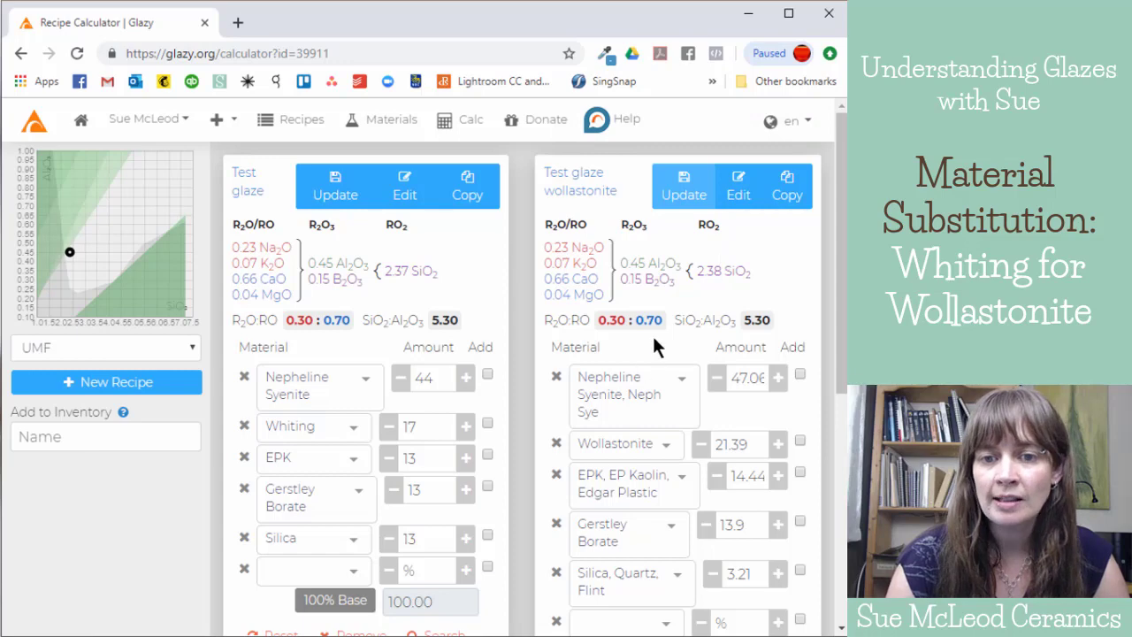
scroll(685, 327, down, 2)
scroll(694, 340, up, 2)
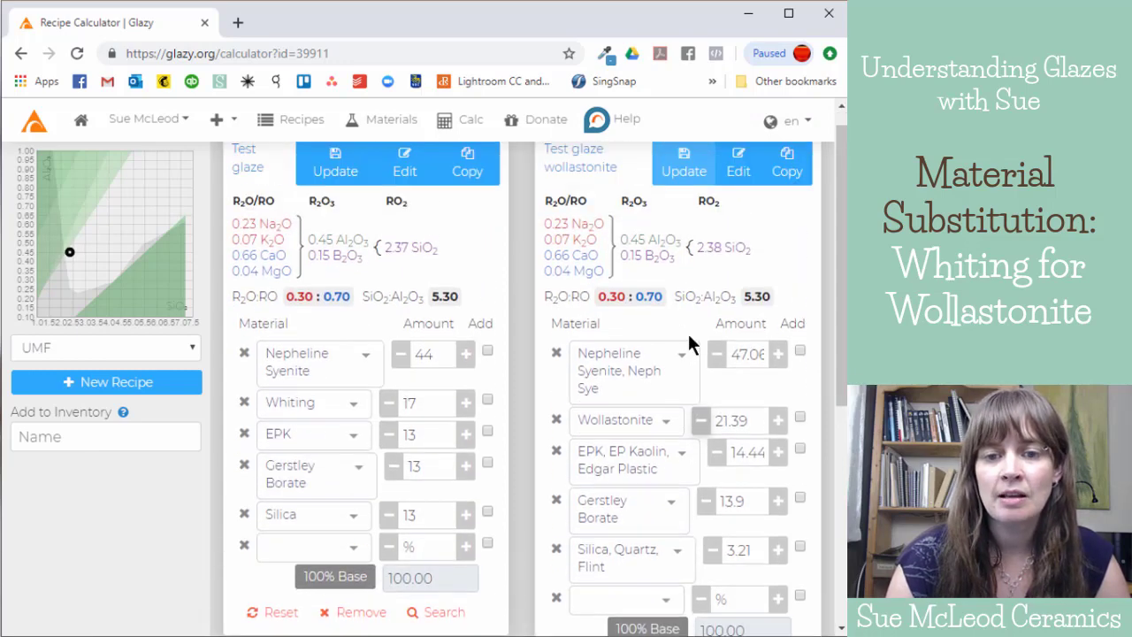